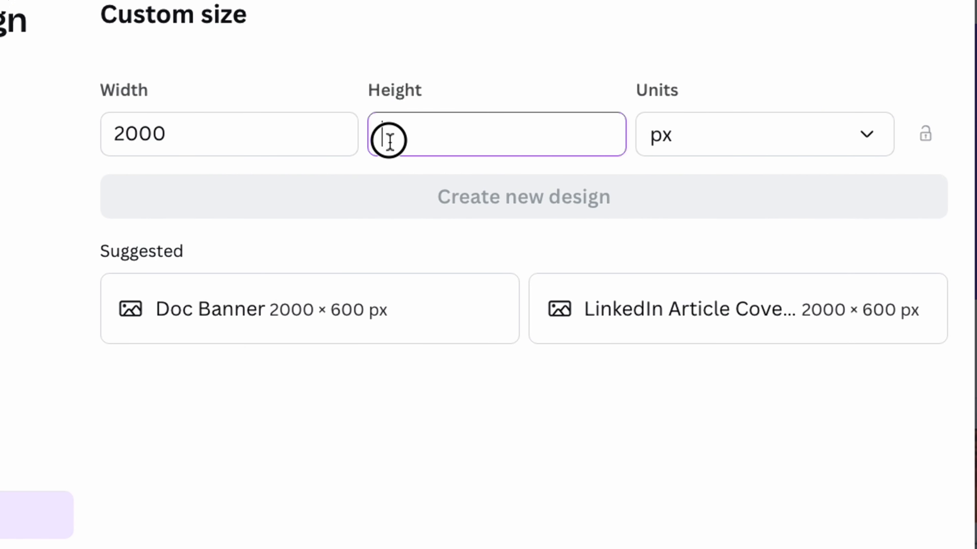
Create a new blank custom-size design of 2000 × 2000 px
text(000)
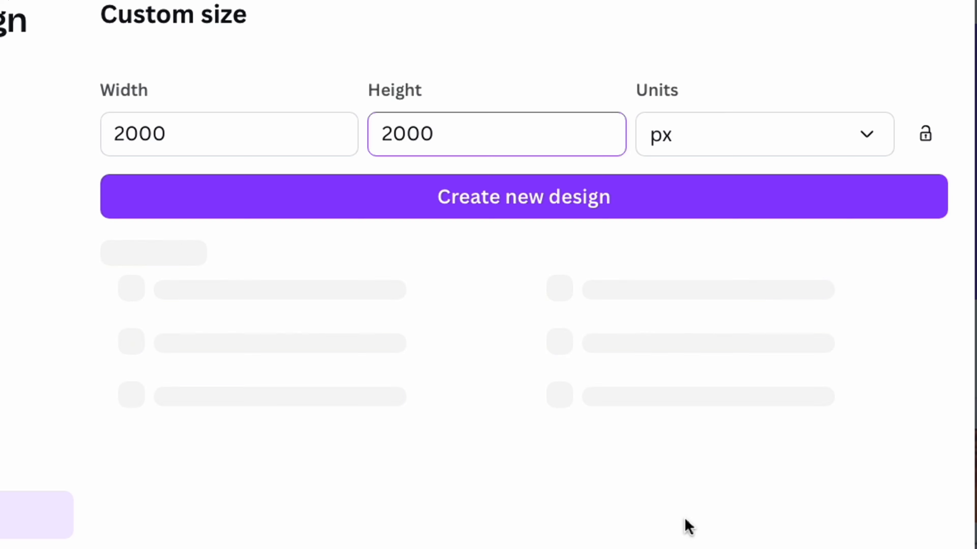
click(569, 210)
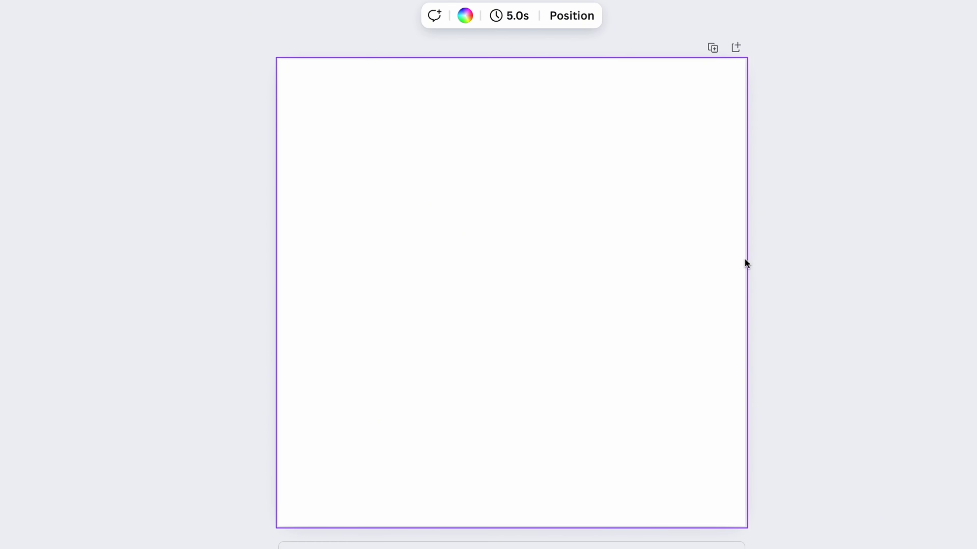
click(805, 261)
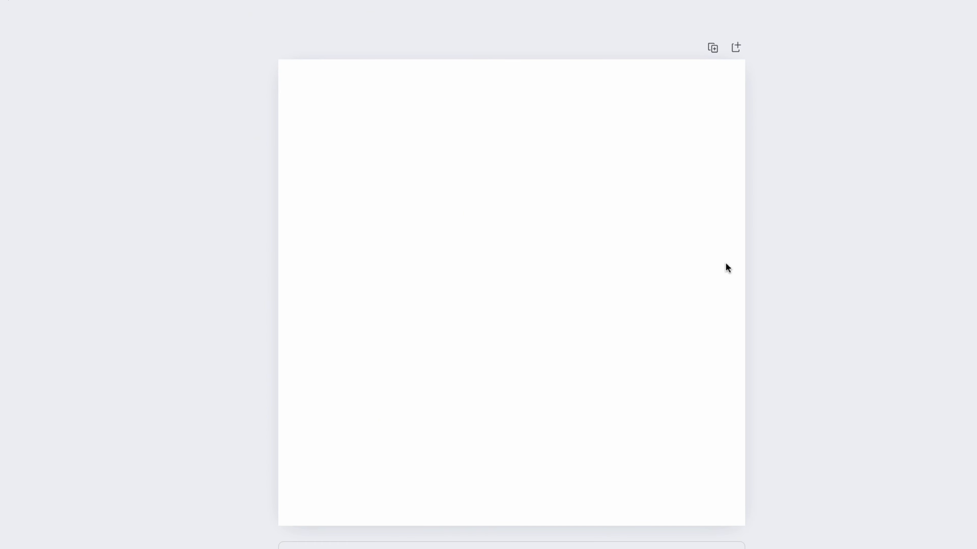
Paste the orange pet food bag mockup onto the page, then resize and position it in the page's lower-left area
key(super+v)
click(831, 257)
drag(549, 277, 403, 360)
drag(487, 226, 508, 194)
drag(408, 277, 403, 277)
click(863, 277)
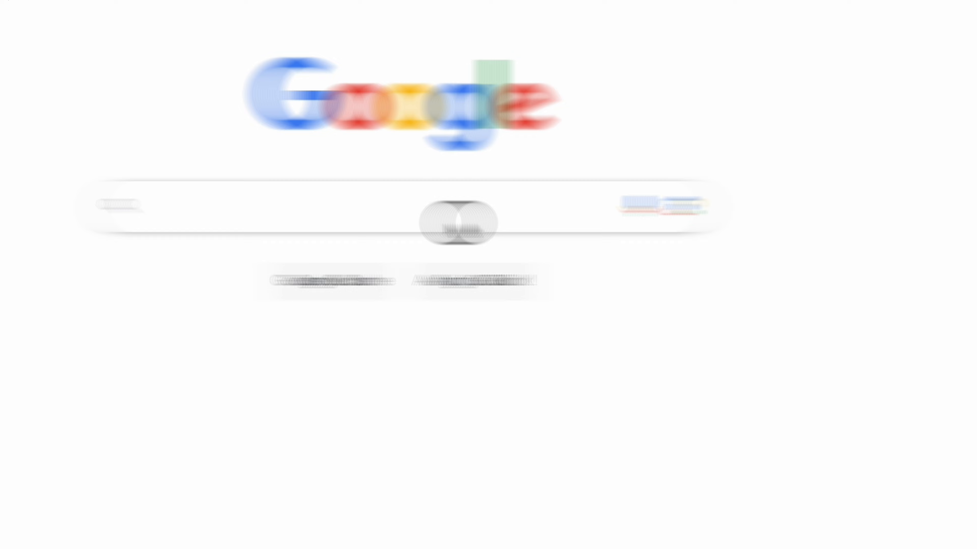
Search Google for Freepik and open the Freepik website
click(292, 226)
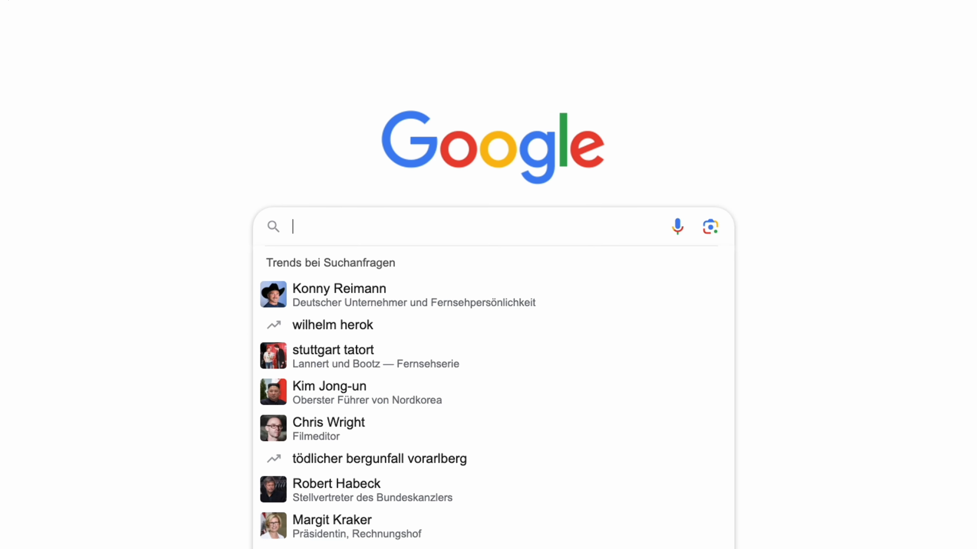
text(Freepik)
key(Return)
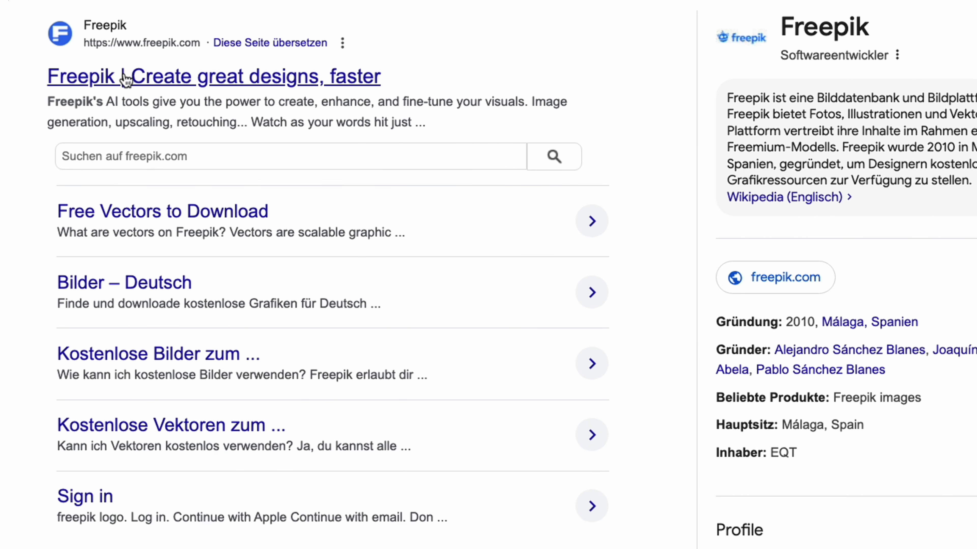
click(126, 79)
Search Freepik's assets for "Happy owner hug" and browse the resulting dog-owner photos
text(Happy owner hug dog)
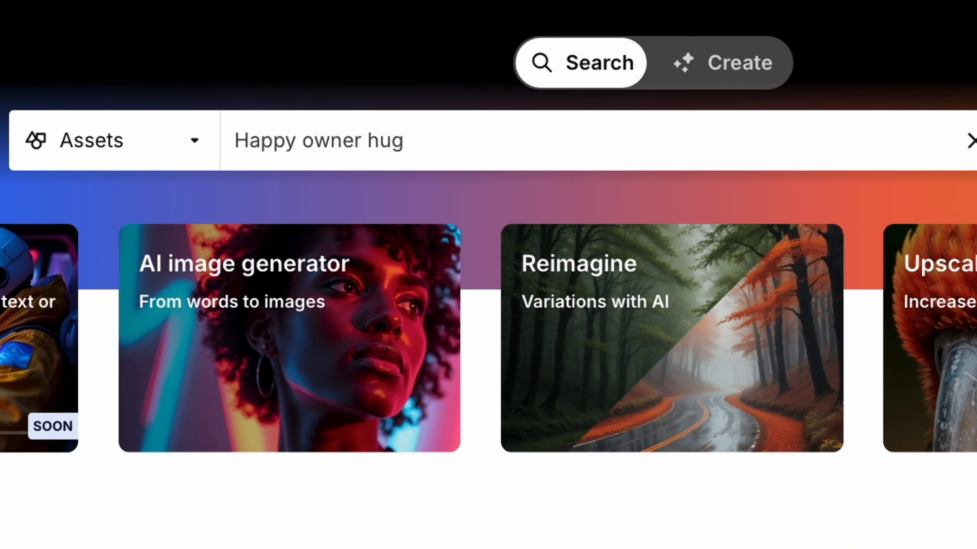
key(Return)
scroll(488, 274, down, 5)
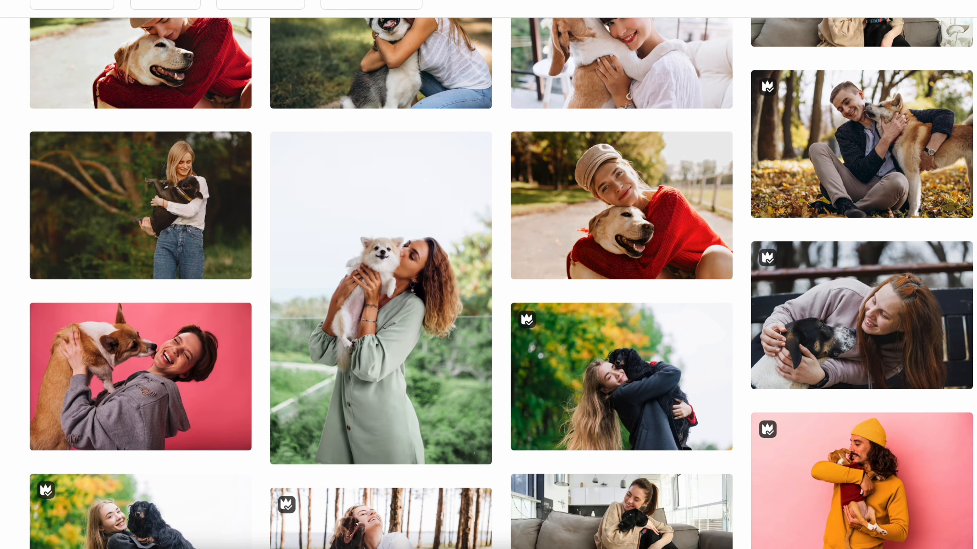
scroll(488, 274, down, 4)
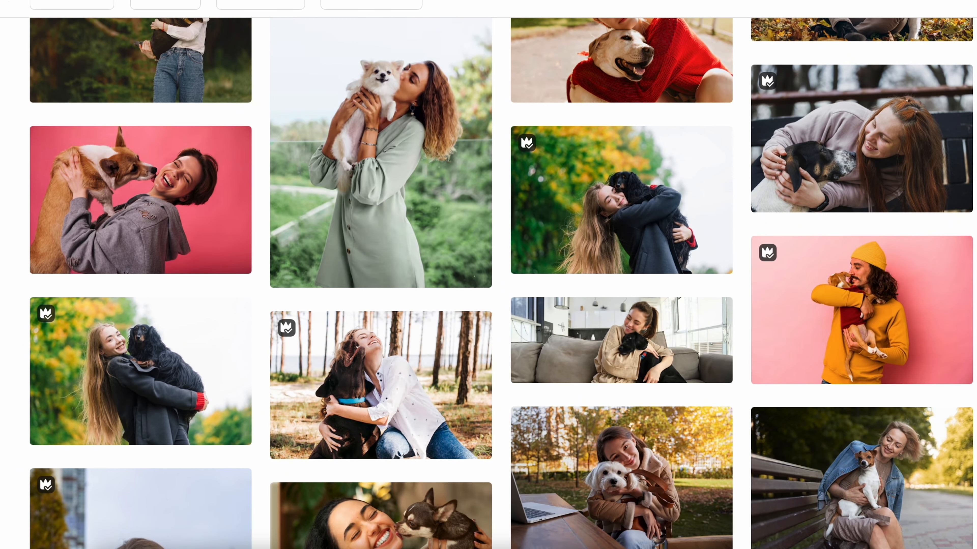
scroll(507, 208, down, 5)
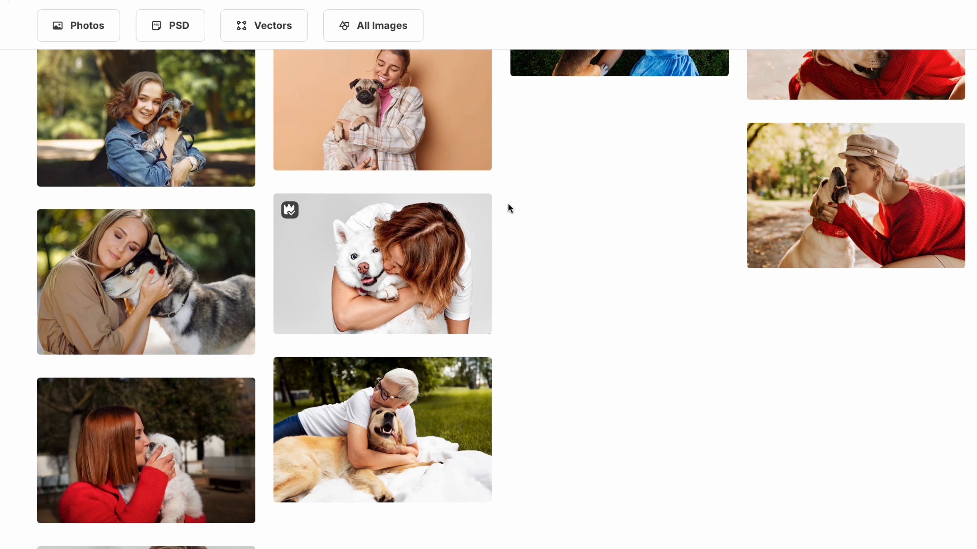
Look at several pet-owner photos and download the studio shot of the woman covering a husky's eyes
click(413, 260)
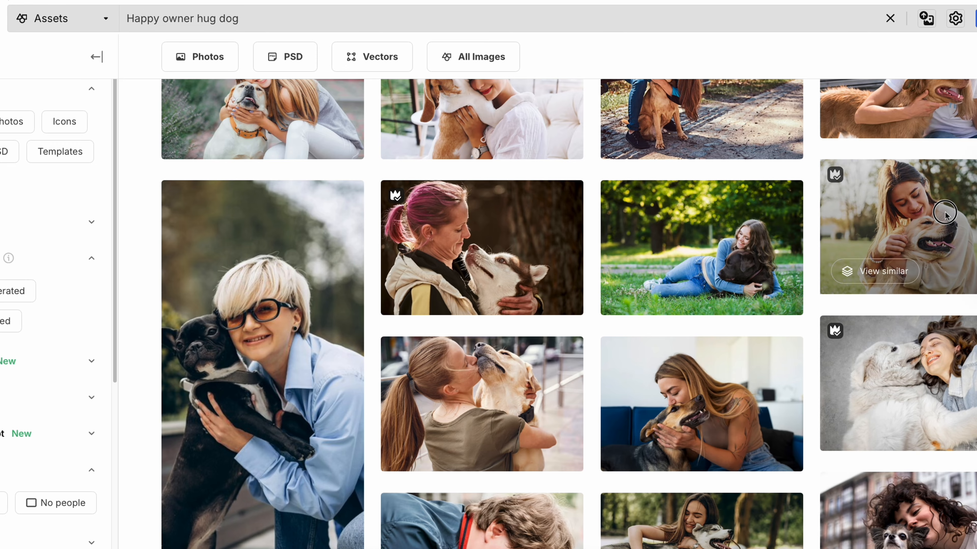
click(900, 233)
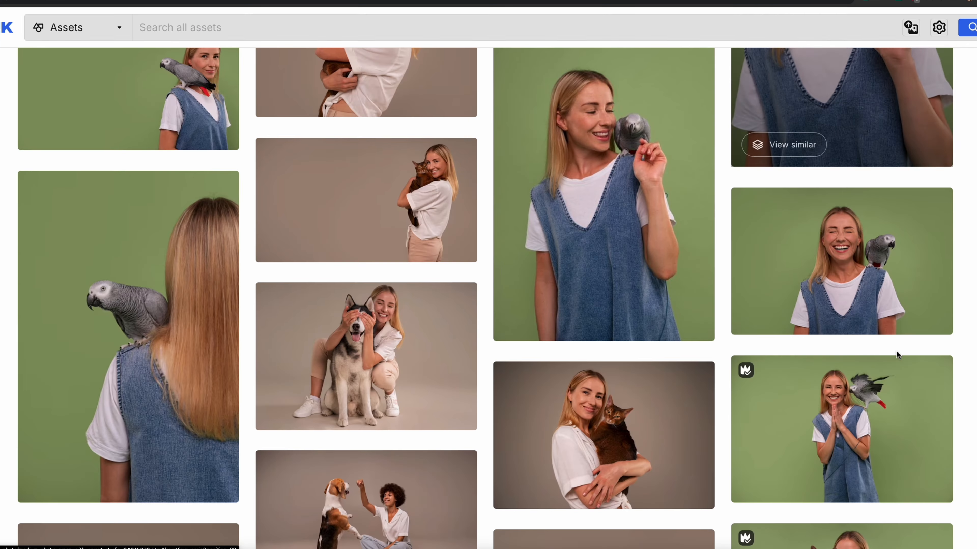
scroll(896, 350, down, 5)
scroll(900, 342, up, 5)
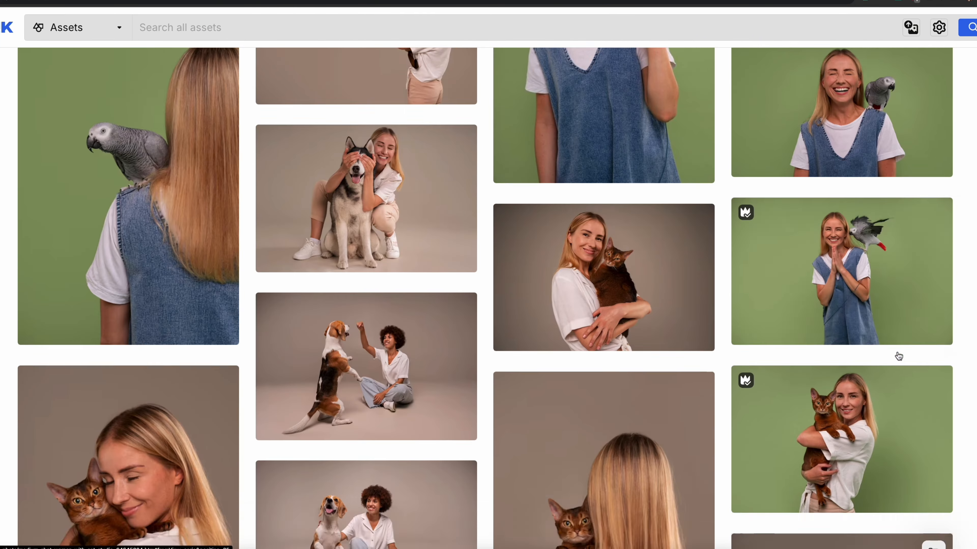
click(360, 219)
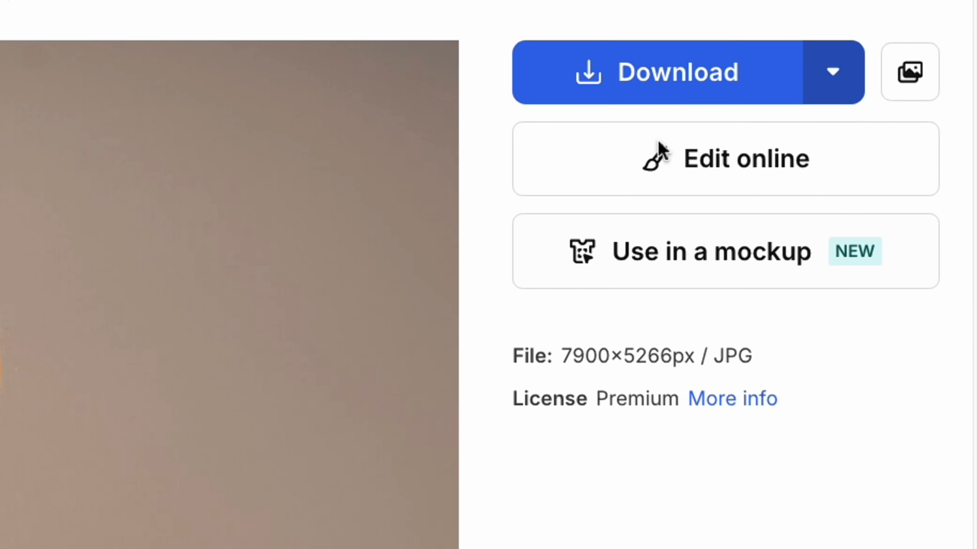
click(796, 40)
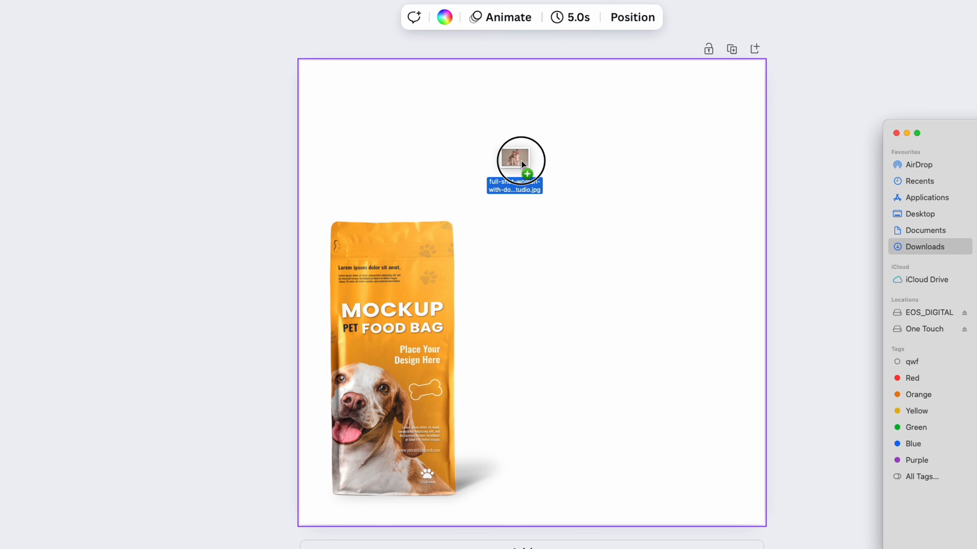
Switch to Canva, add the husky photo, and enlarge and position it to span the page width, leaving a strip free along the page bottom
drag(521, 161, 521, 160)
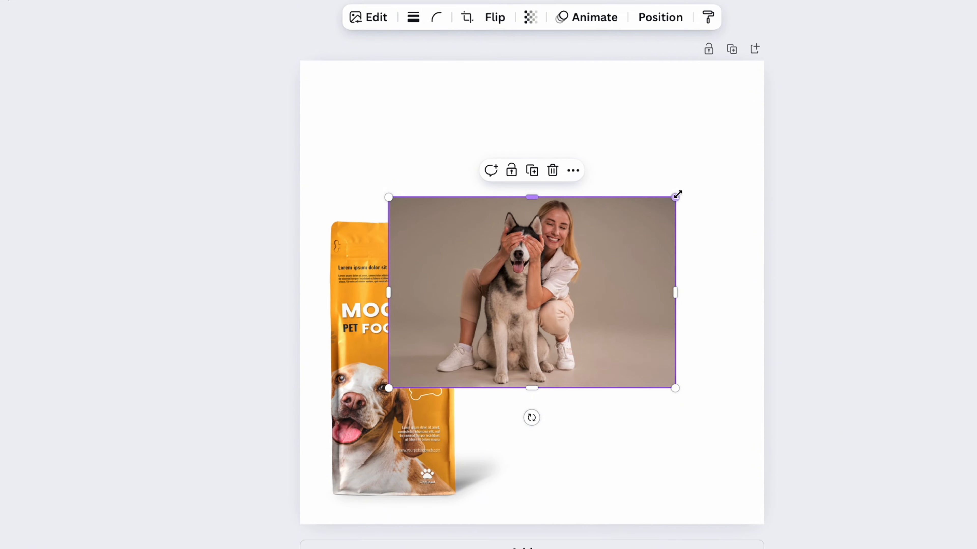
drag(677, 195, 934, 24)
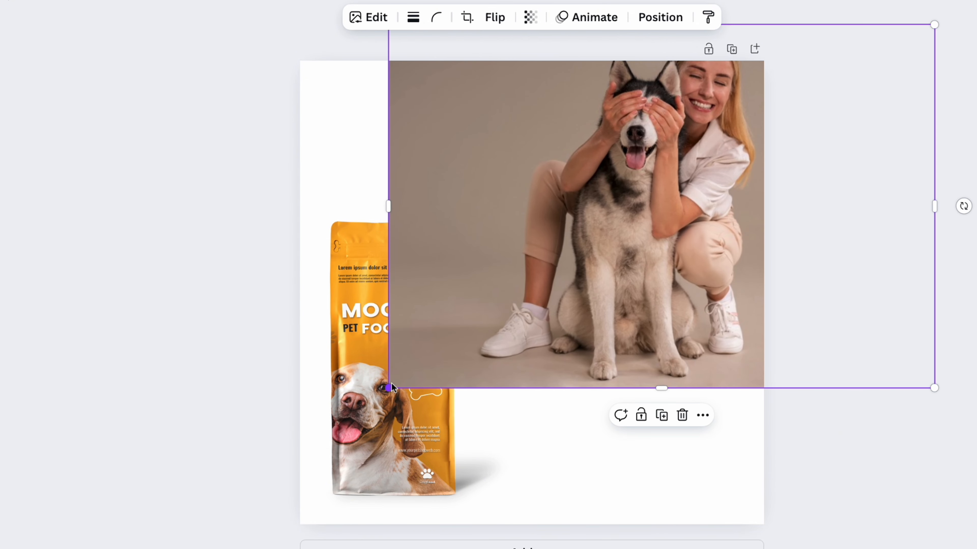
drag(392, 388, 233, 491)
drag(619, 319, 626, 352)
drag(246, 524, 401, 421)
drag(612, 307, 550, 306)
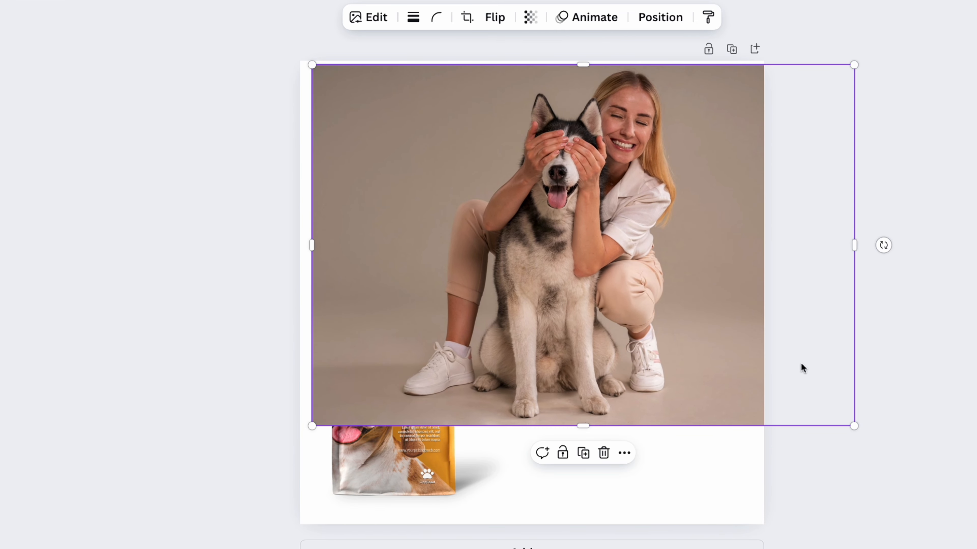
drag(855, 427, 914, 465)
drag(709, 390, 660, 388)
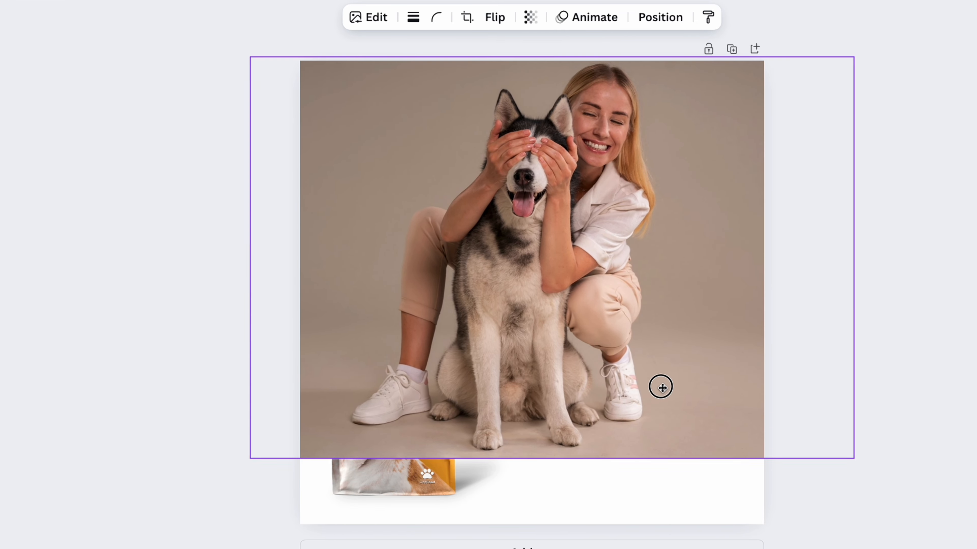
drag(856, 461, 853, 459)
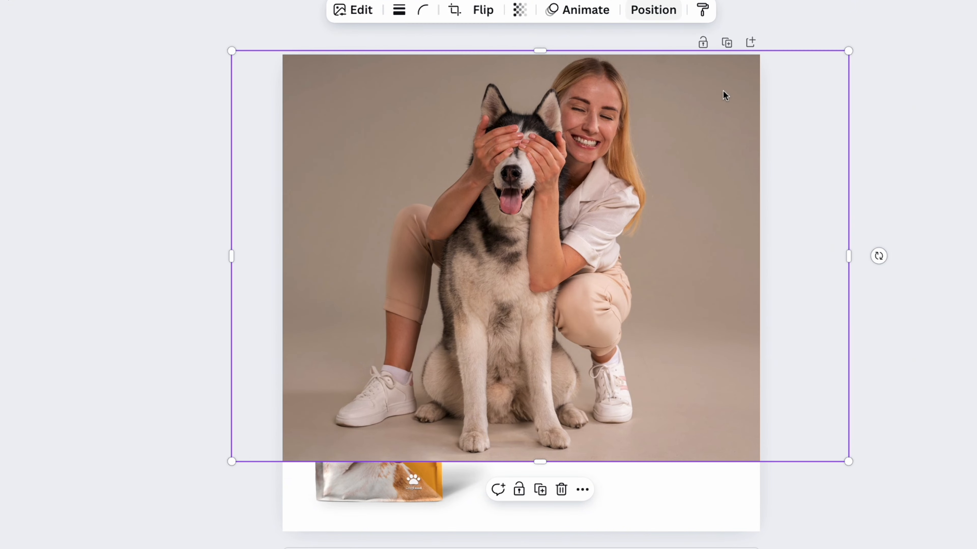
Send the husky photo to the back so it sits behind the pet food bag
click(966, 172)
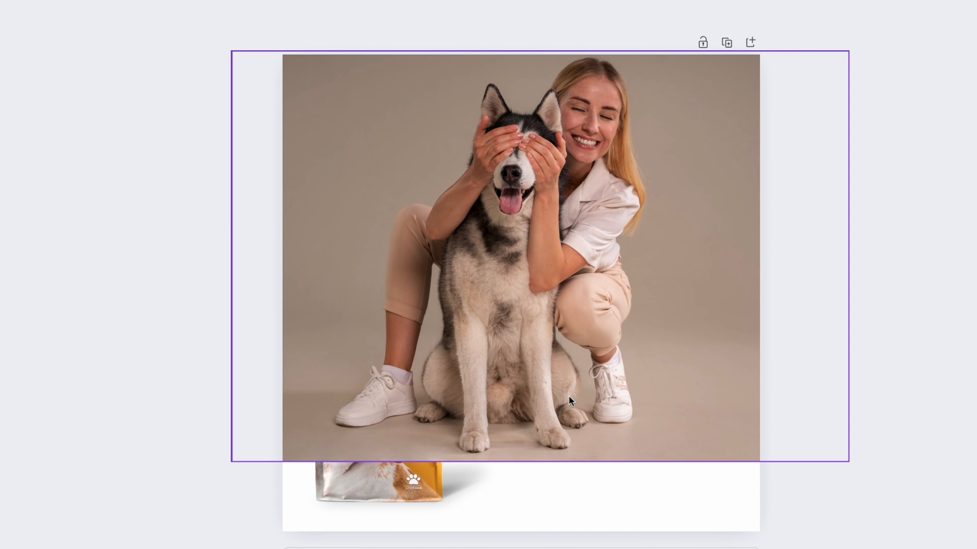
click(640, 277)
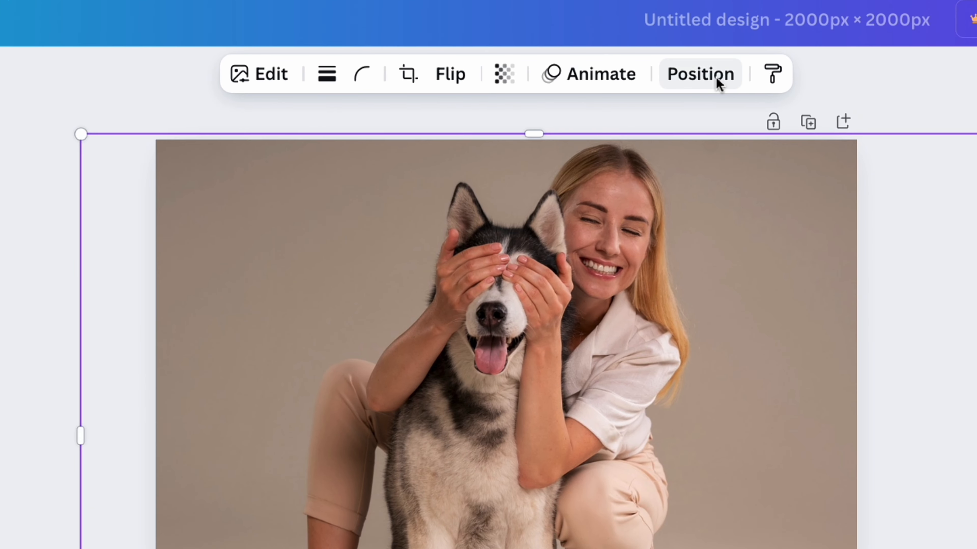
click(677, 41)
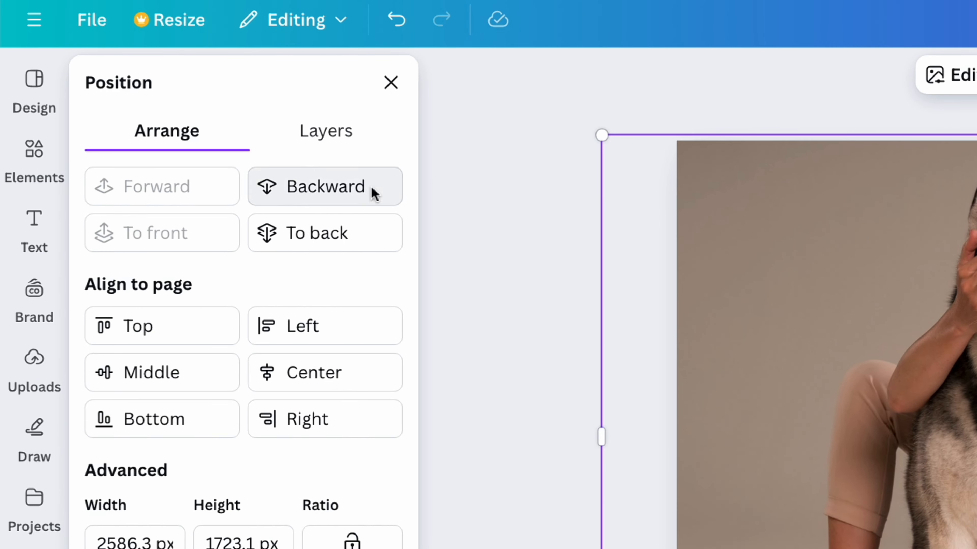
click(370, 192)
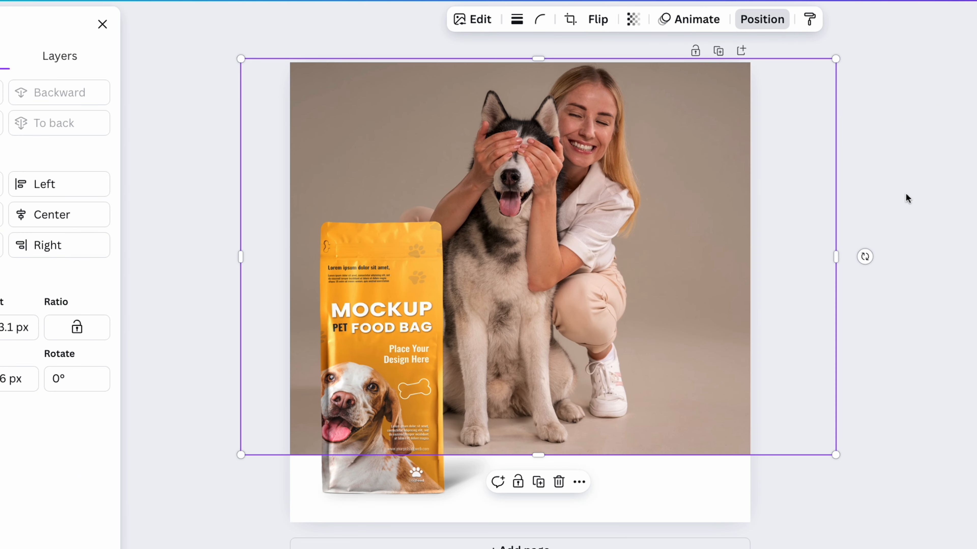
click(934, 184)
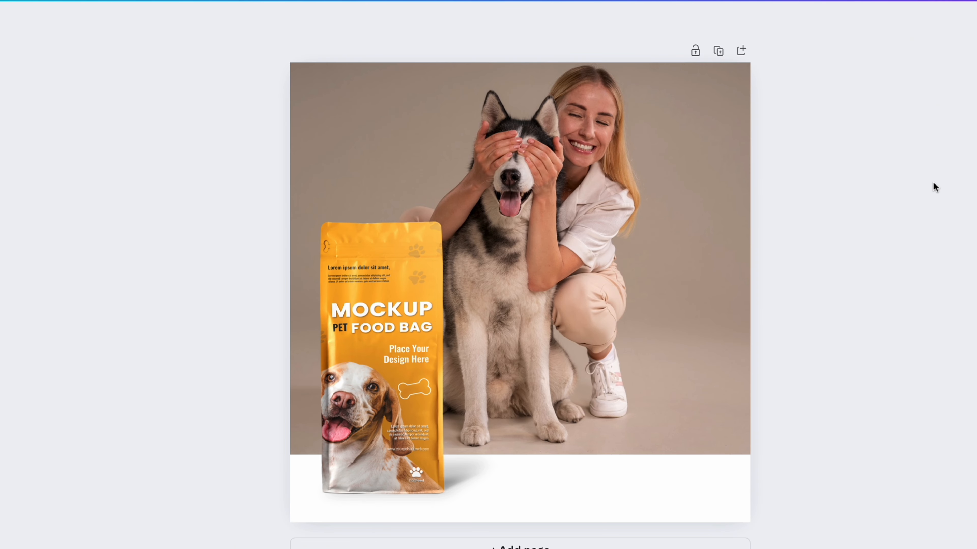
Raise the husky photo's brightness to about 31 and increase its contrast slightly
click(615, 218)
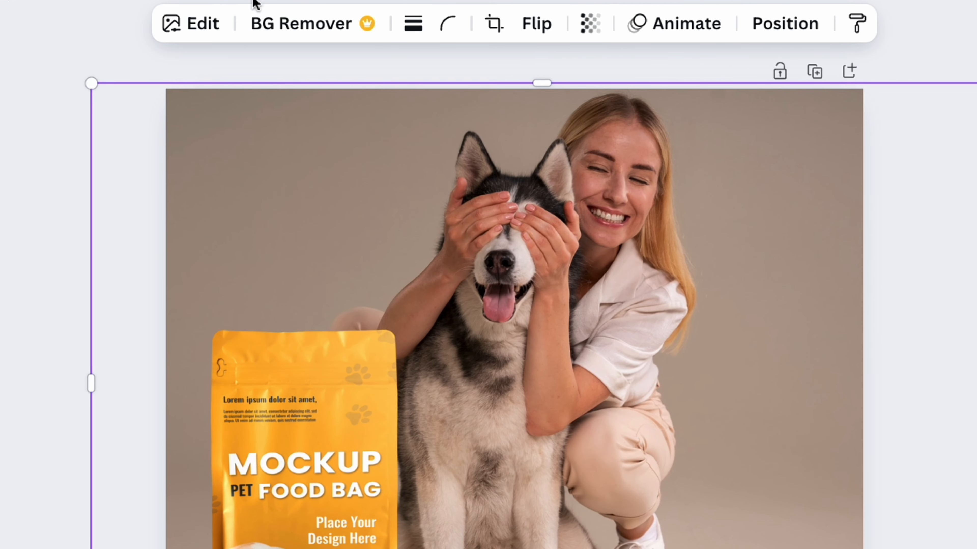
click(196, 27)
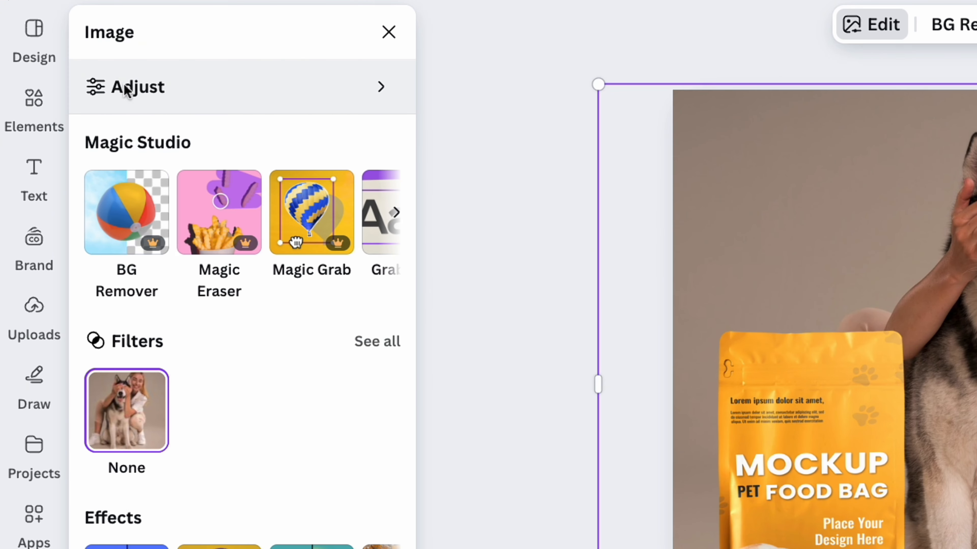
click(126, 89)
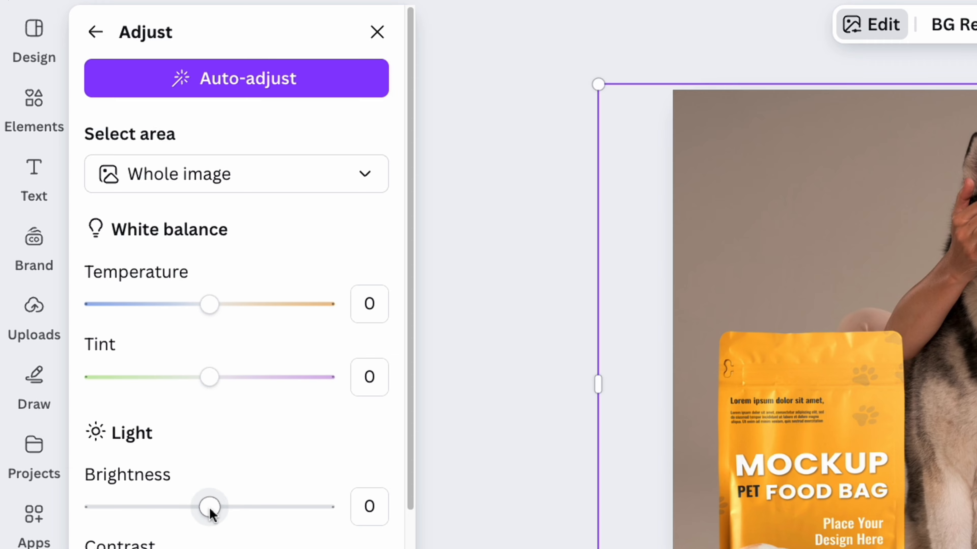
drag(209, 507, 252, 507)
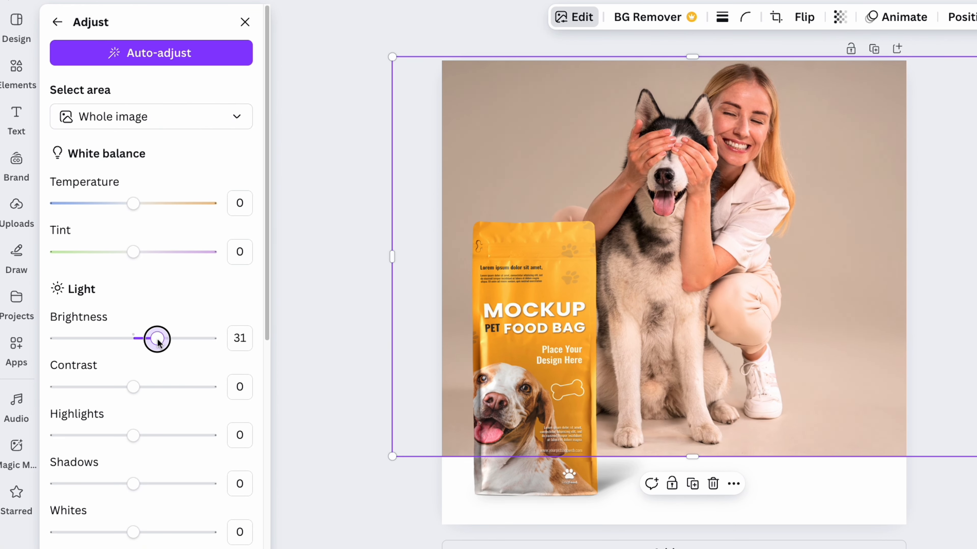
mouse_move(140, 389)
mouse_down()
mouse_move(118, 389)
mouse_move(170, 389)
mouse_move(140, 388)
mouse_up()
Add a square shape in the page's bottom-left corner, reduce its height slightly, and stretch it across the full page width
click(16, 66)
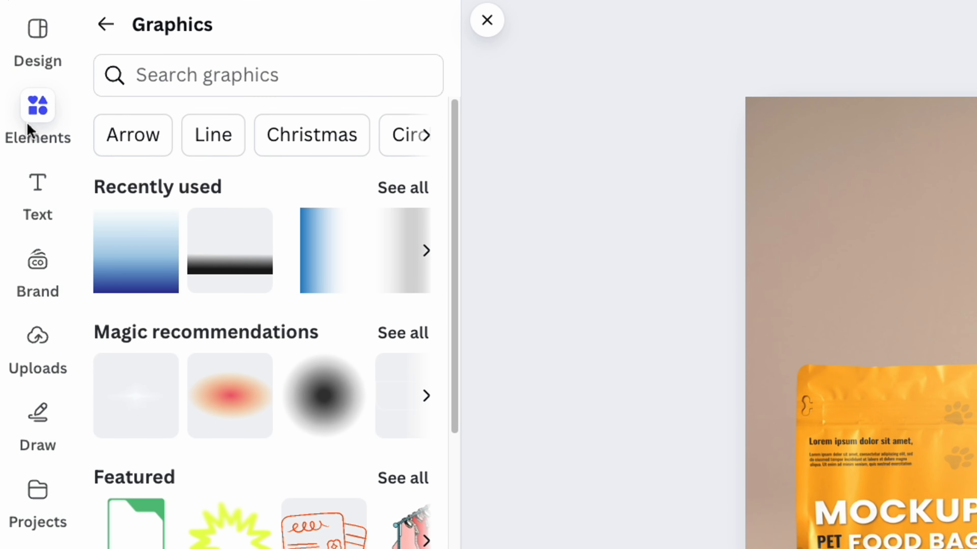
click(106, 26)
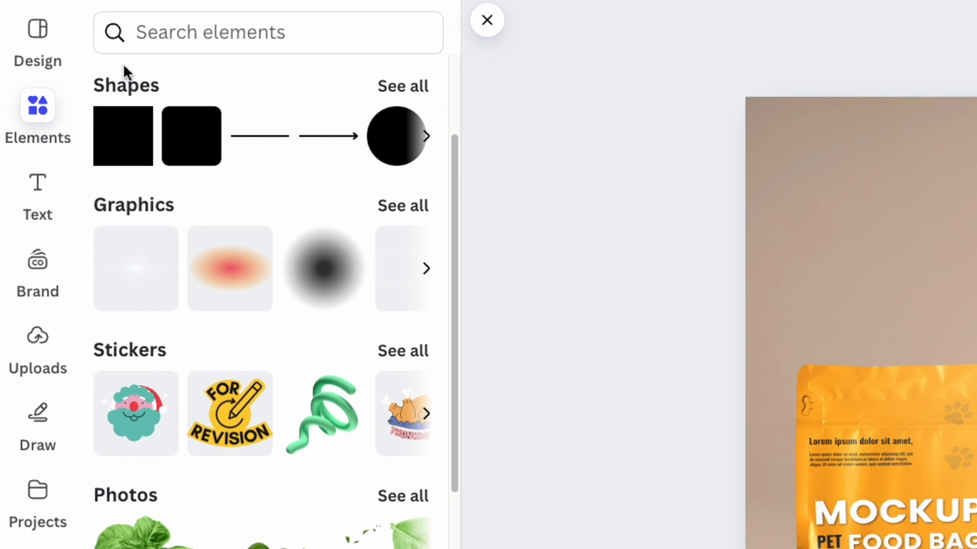
drag(123, 137, 943, 548)
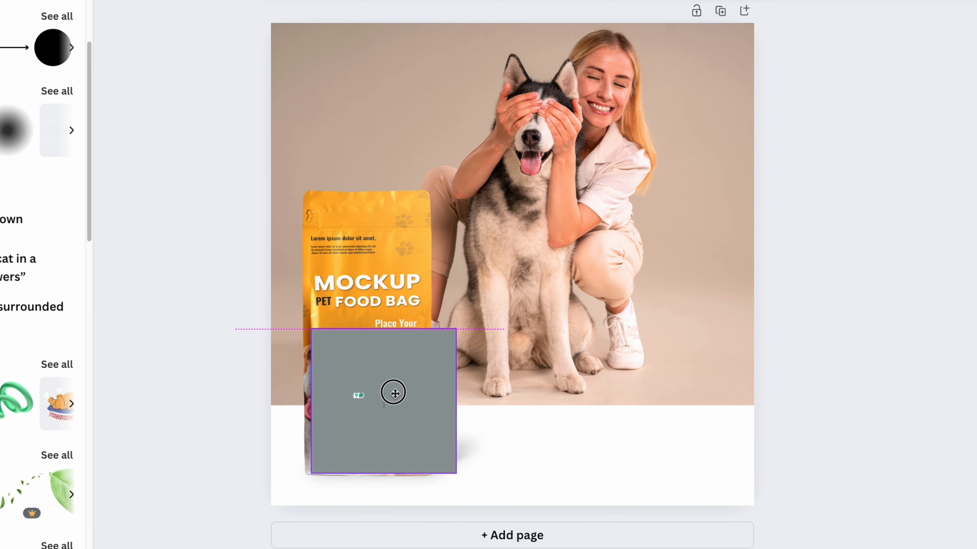
drag(395, 393, 354, 425)
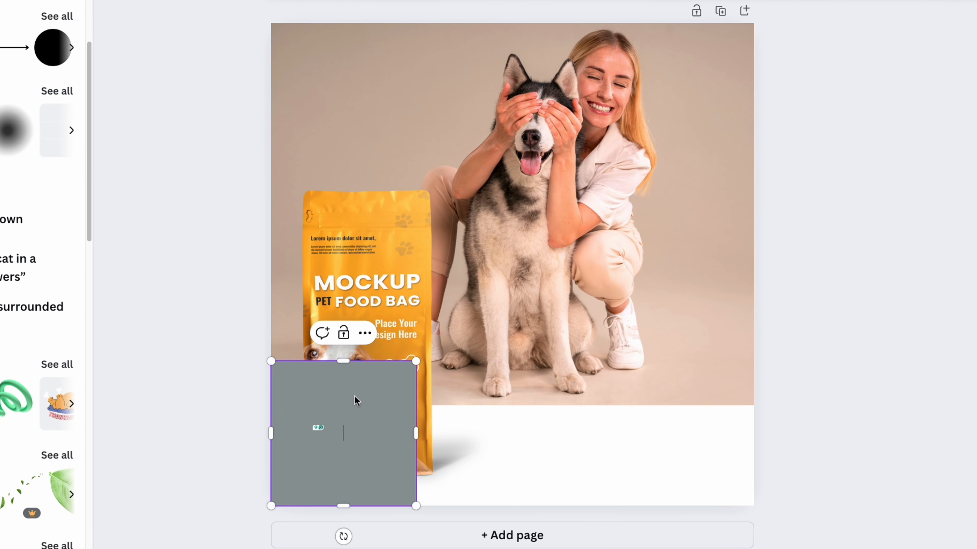
mouse_move(350, 363)
mouse_down()
mouse_move(344, 396)
mouse_move(346, 368)
mouse_up()
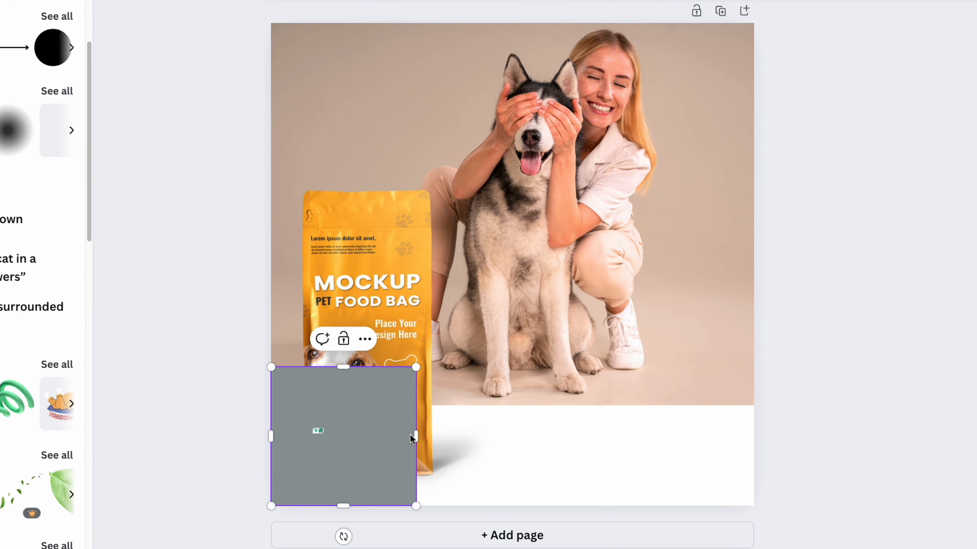
drag(421, 437, 755, 436)
click(882, 371)
Fill the rectangle along the page bottom with orange sampled from the pet food bag and send it backward behind the bag
click(681, 435)
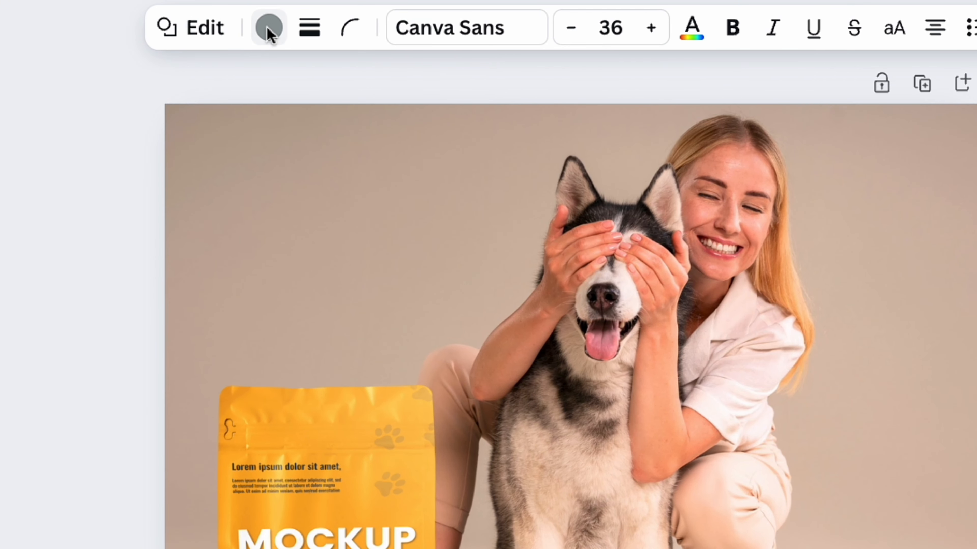
click(268, 28)
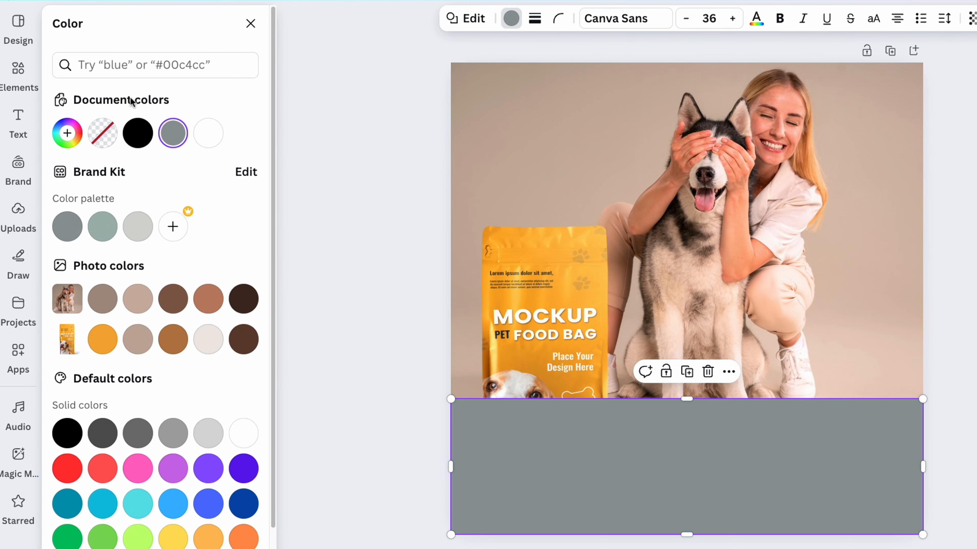
click(76, 133)
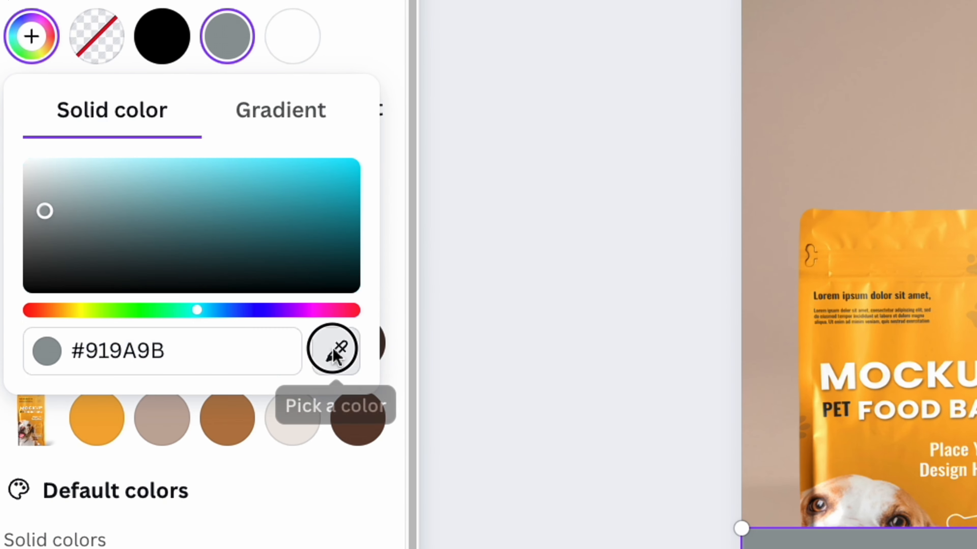
click(336, 355)
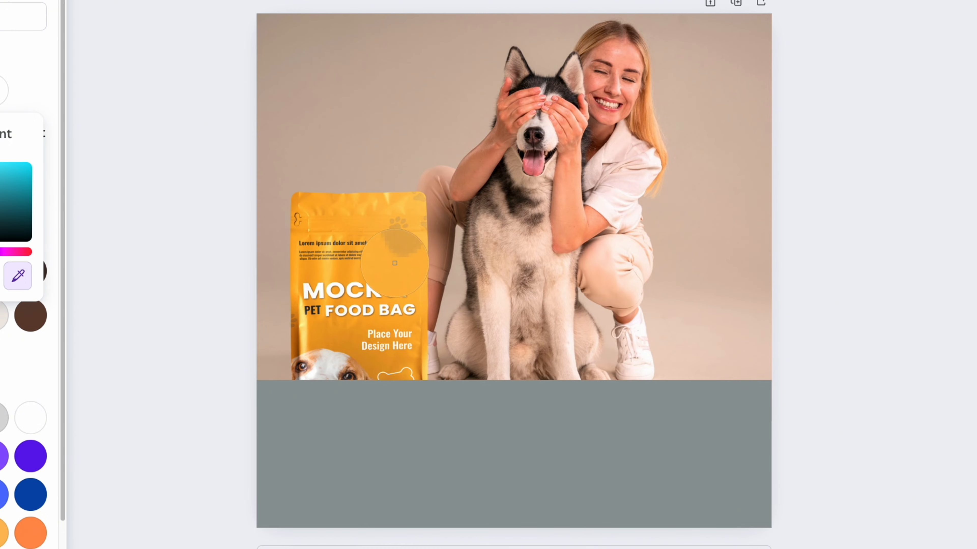
click(382, 271)
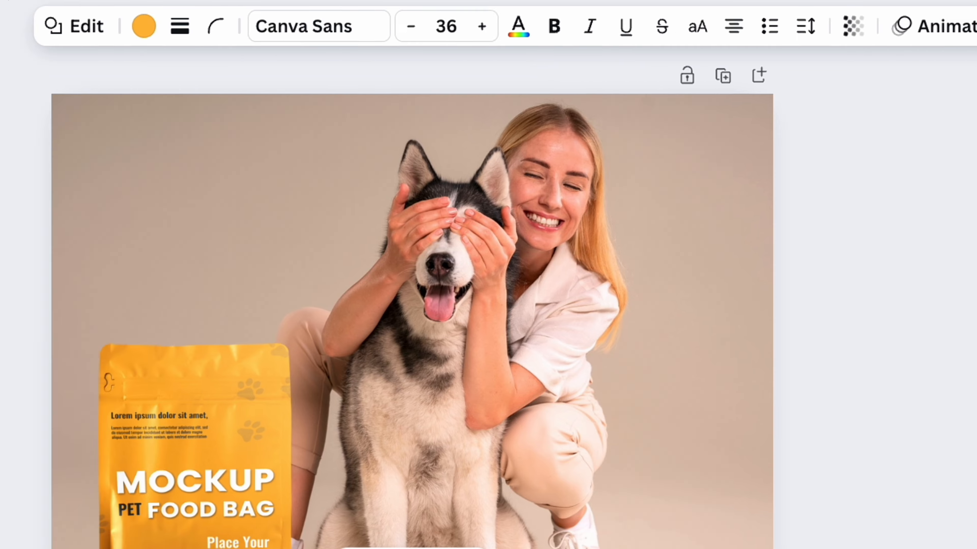
click(873, 26)
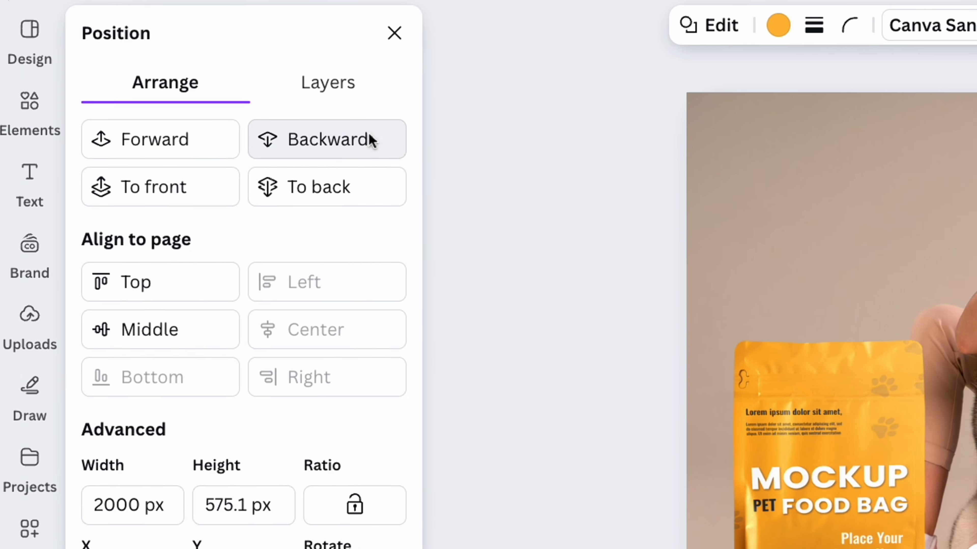
click(369, 140)
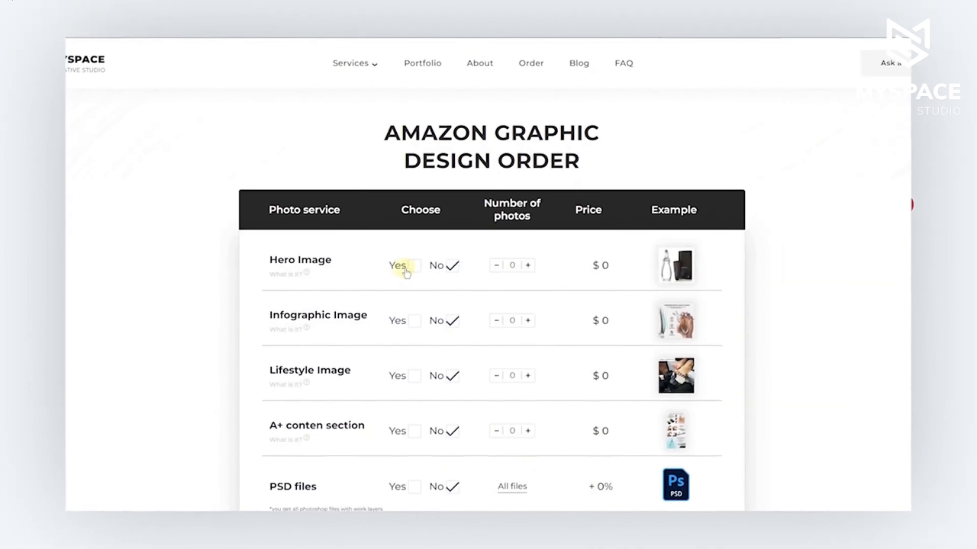
In the MySpace Amazon graphic design order form, select Hero Image with photo type Only product, Infographic Image, and Lifestyle Image
click(398, 268)
click(525, 339)
click(450, 294)
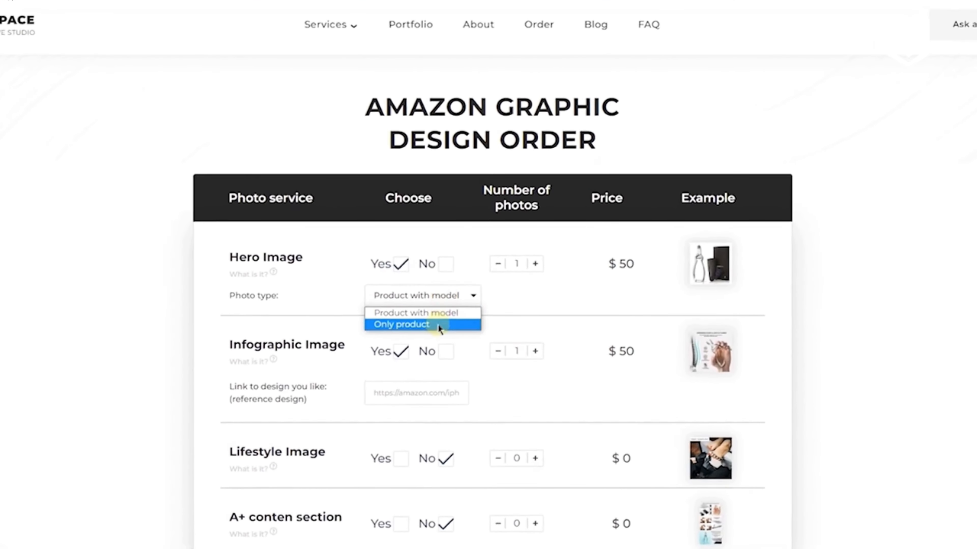
click(446, 324)
click(409, 445)
scroll(409, 460, down, 5)
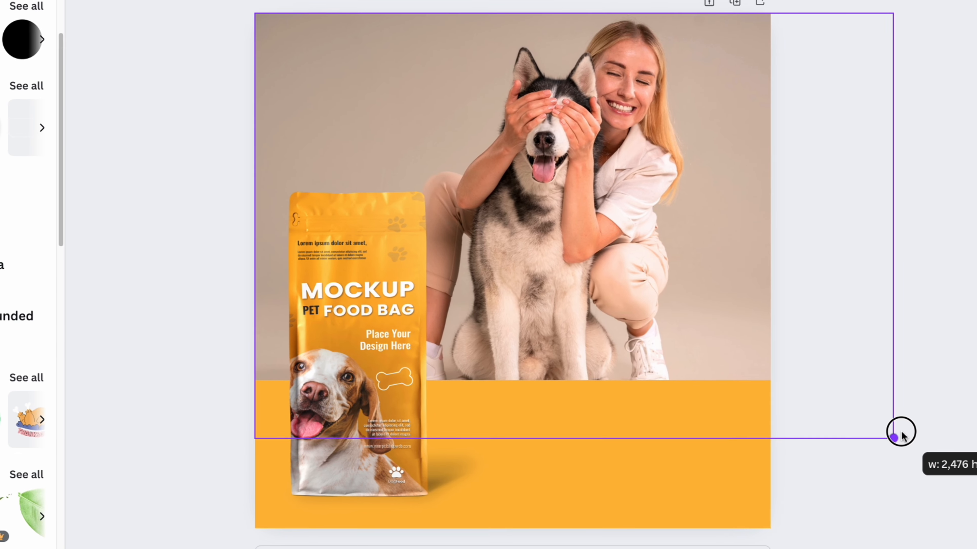
Back in Canva, enlarge the husky photo past the page's right edge so the dog and woman sit further from the bag
drag(902, 433, 946, 448)
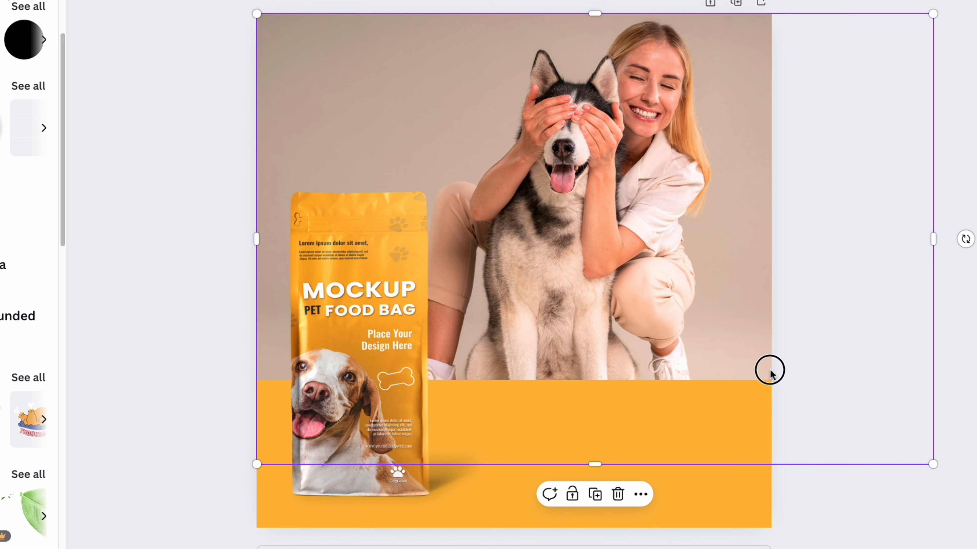
drag(770, 373, 773, 372)
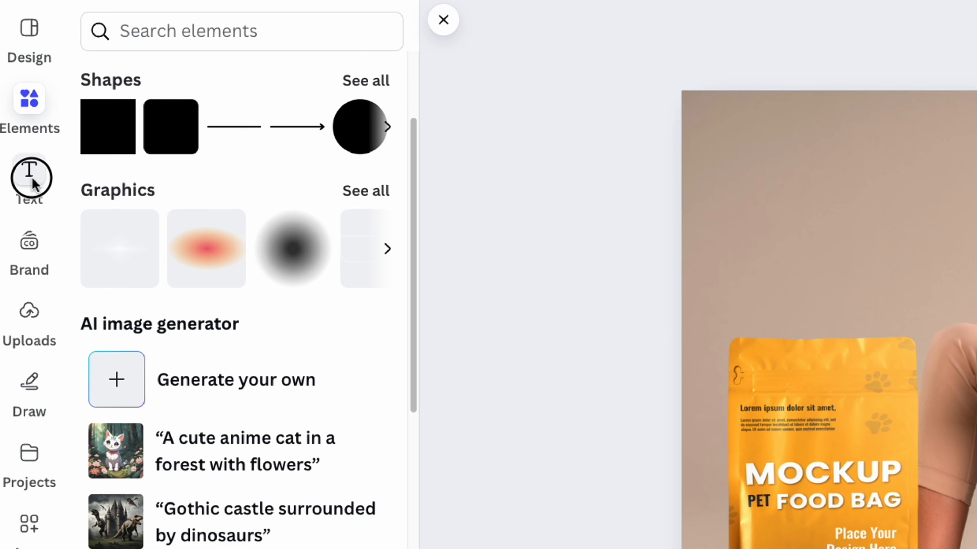
Add a heading, shrink it to roughly half its width, and place it in the orange band beside the bag
click(31, 176)
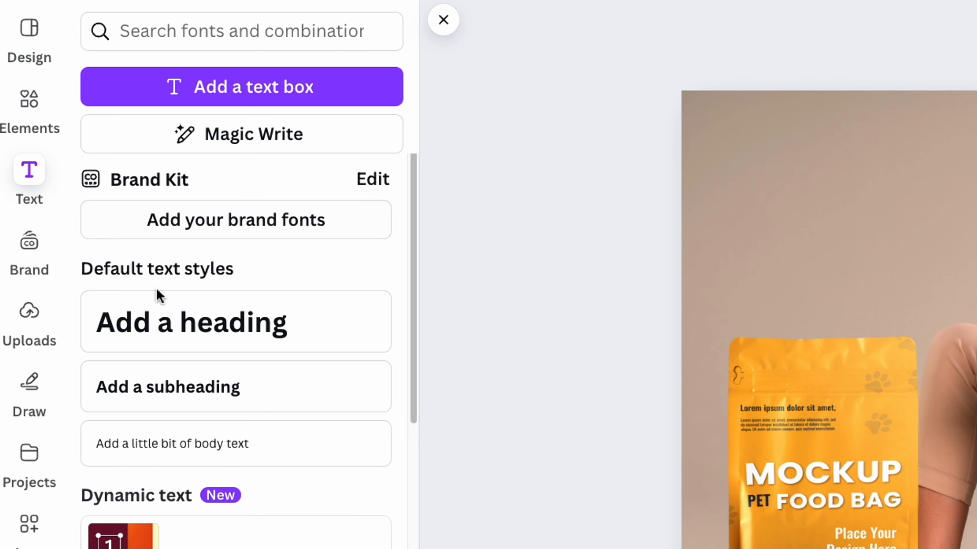
drag(158, 326, 968, 548)
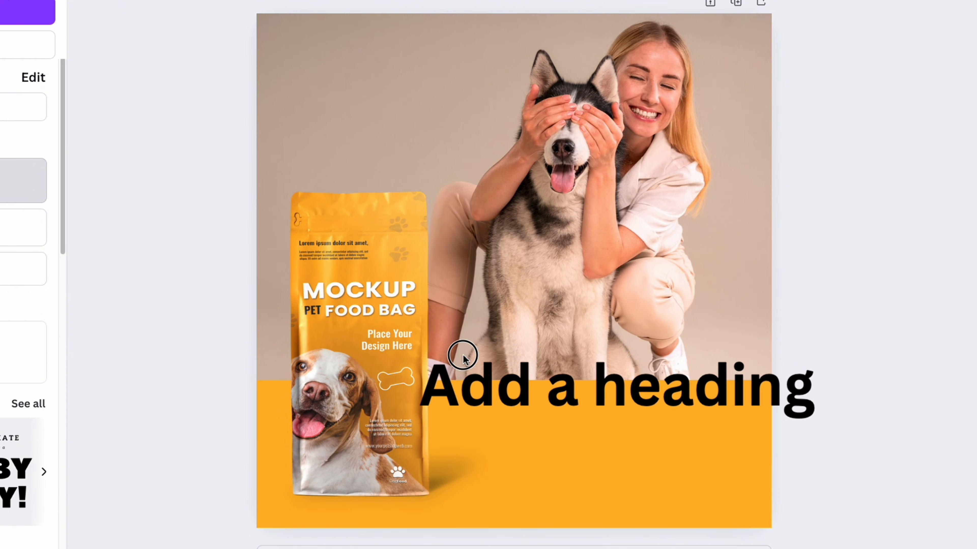
drag(462, 358, 508, 381)
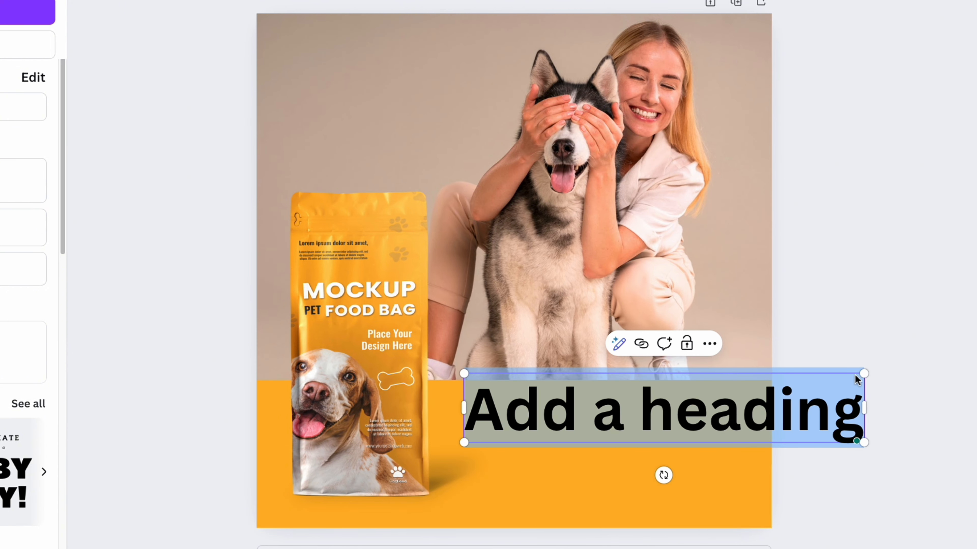
drag(864, 379, 680, 405)
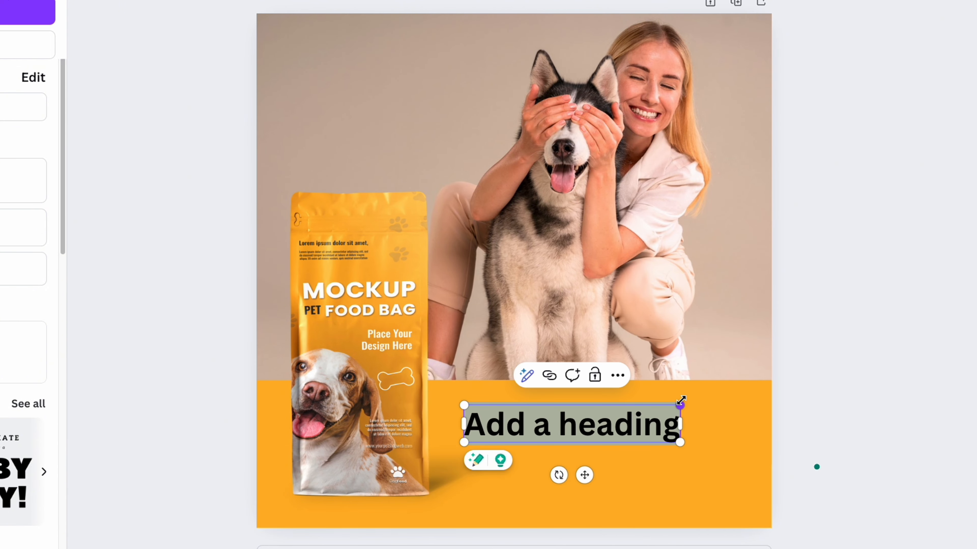
drag(625, 431, 619, 420)
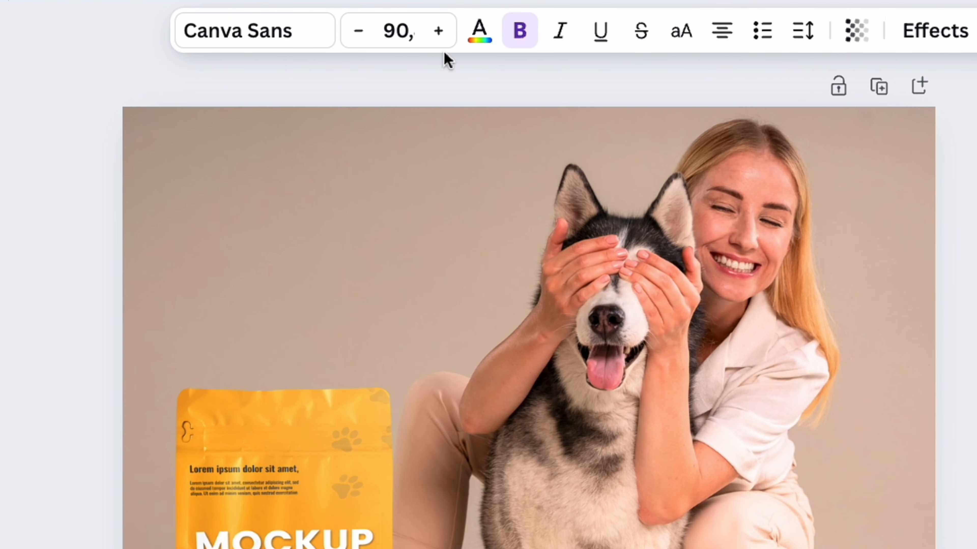
Change the heading's text color to white #ffffff and replace its text with "Title for Photo"
click(479, 31)
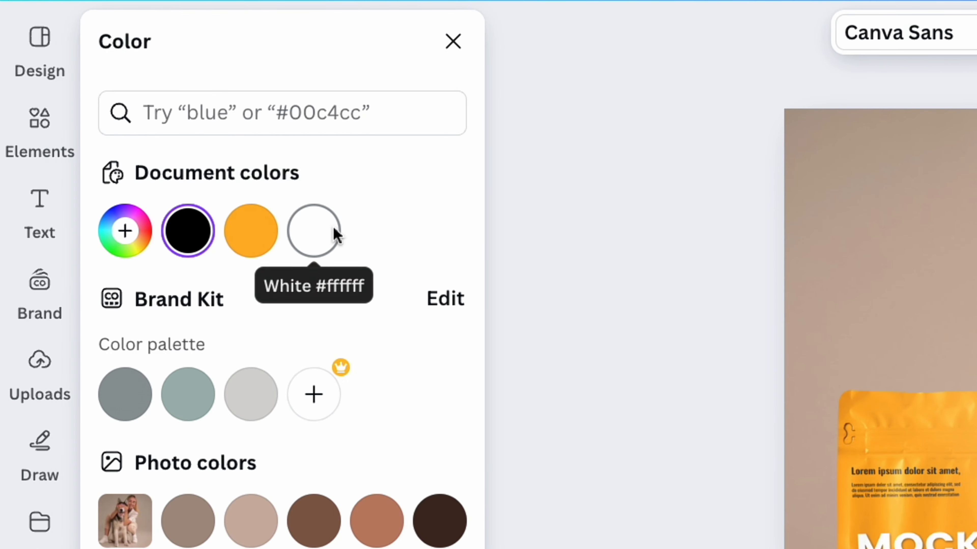
click(333, 232)
click(652, 257)
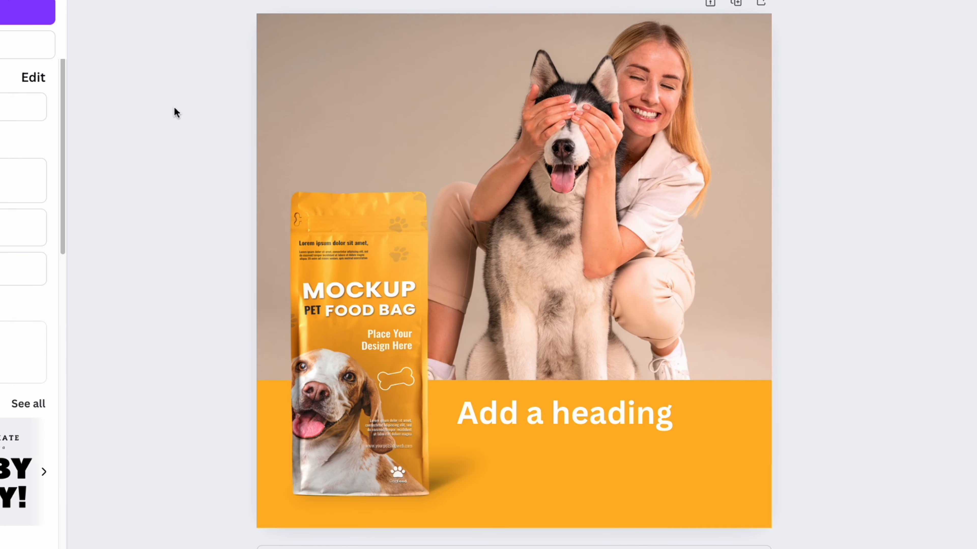
double_click(567, 403)
text(Title for)
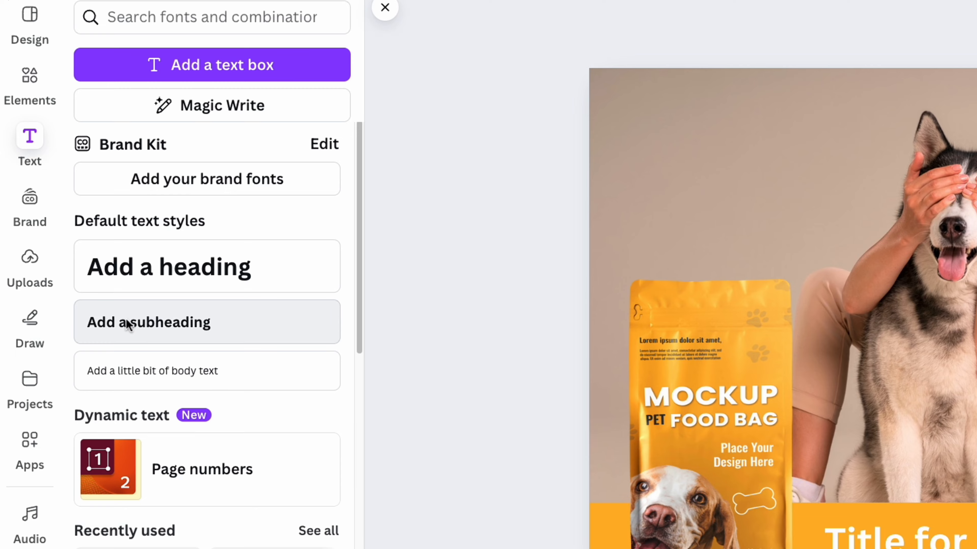
Add a subheading, set its font size to 50, and place it directly below the title in the orange band
click(127, 325)
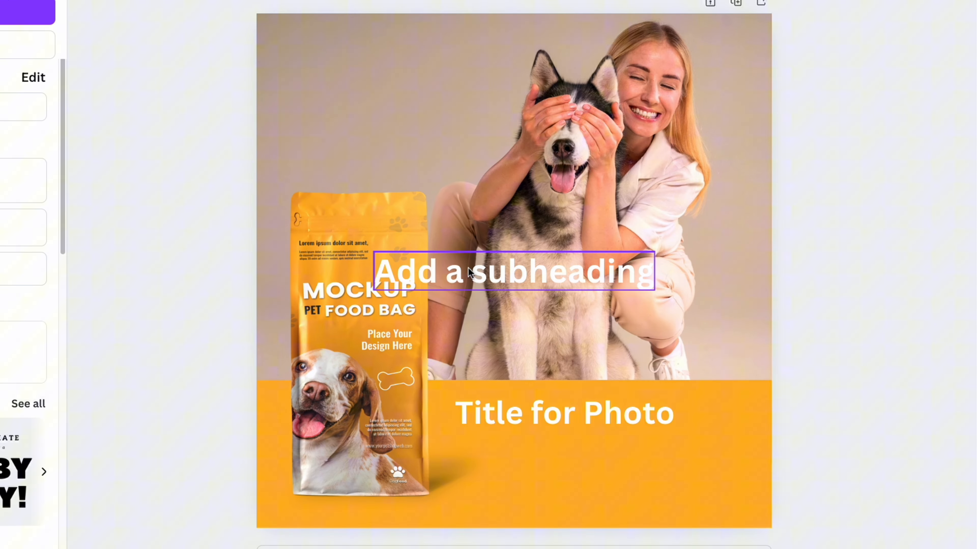
drag(469, 272, 550, 451)
click(402, 34)
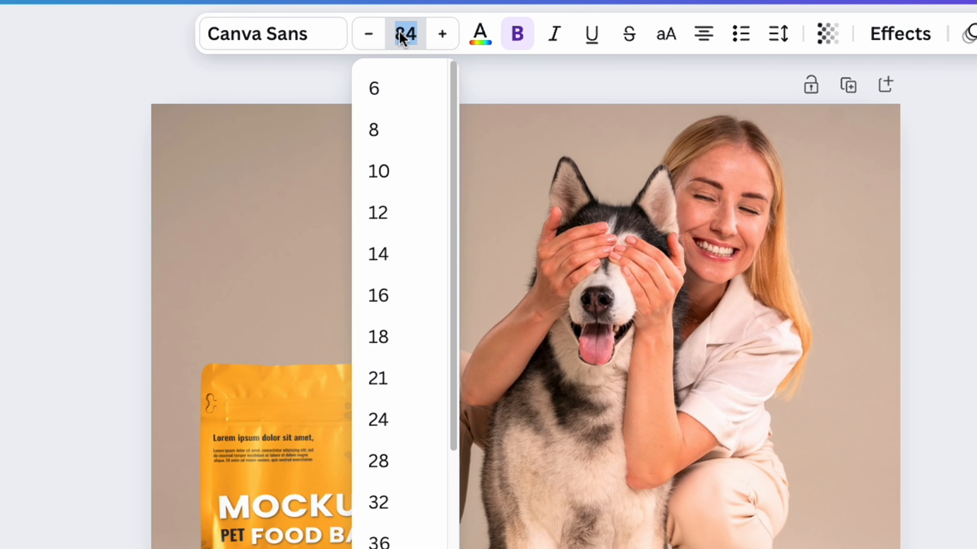
text(5)
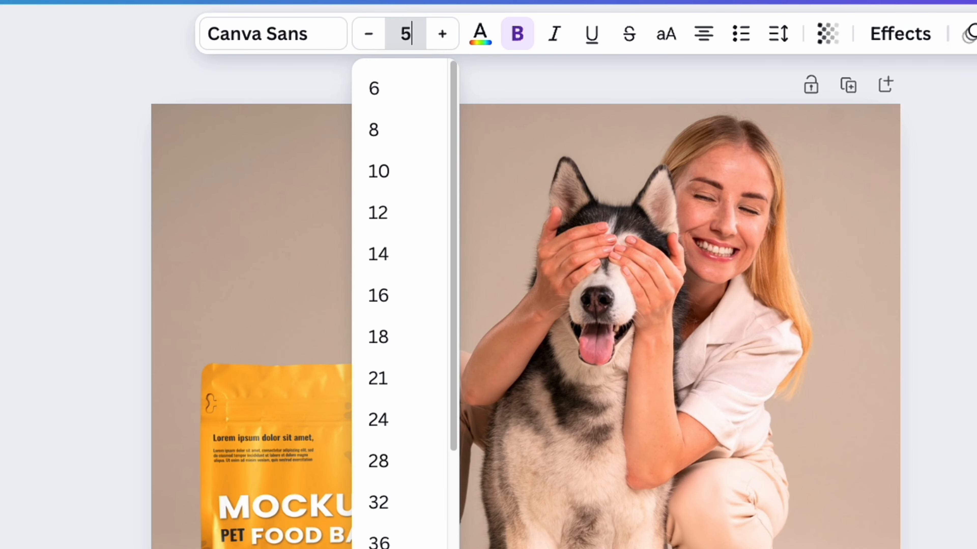
text(0)
key(Return)
drag(614, 446, 561, 447)
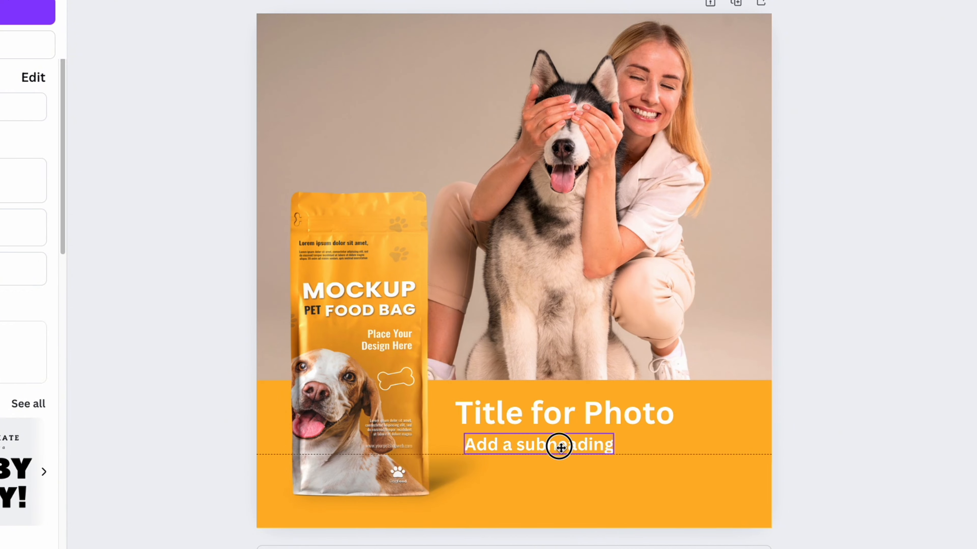
Replace the subheading's text with a pasted Lorem ipsum paragraph and set its font size to 30
text(Lorem ipsum dolor sit amet, consectetur adipiscing elit, sed do eiusmod tempor incididunt ut labore et dolore magna aliqua. Ut enim ad minim veniam, quis nostrud exercitation ullamco laboris nisi ut aliquip ex ea commodo consequat.)
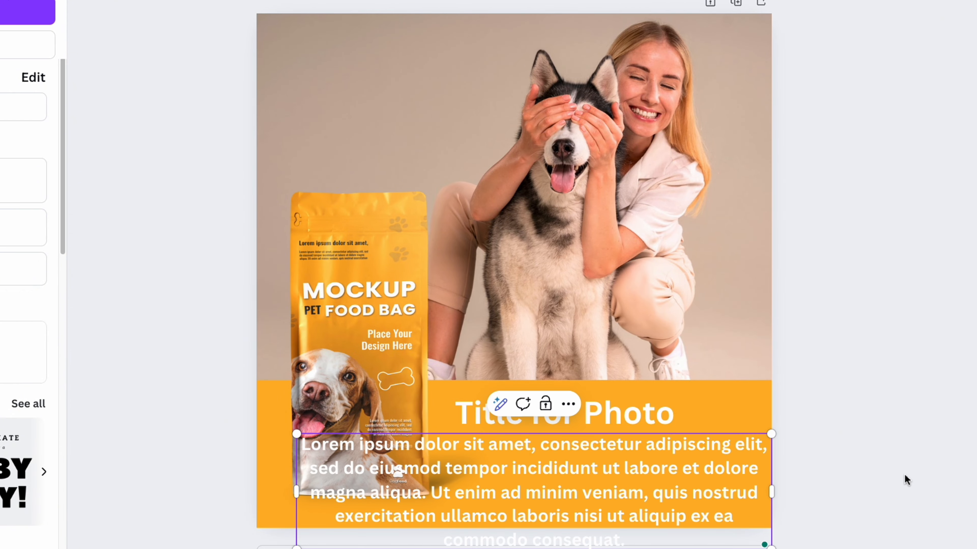
click(435, 0)
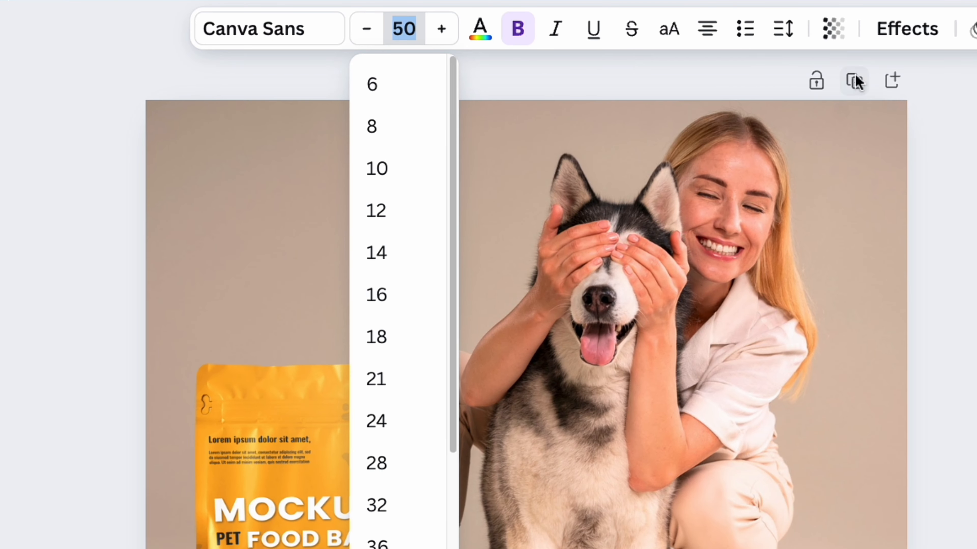
text(30)
key(Return)
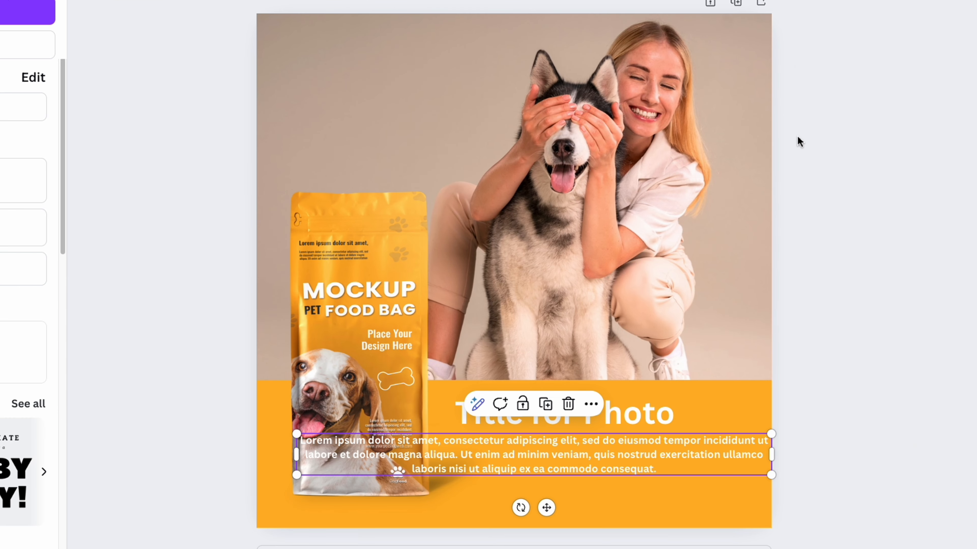
Left-align and narrow the Lorem ipsum paragraph to fit beside the bag below the title, and open its font size for editing
drag(640, 447, 776, 461)
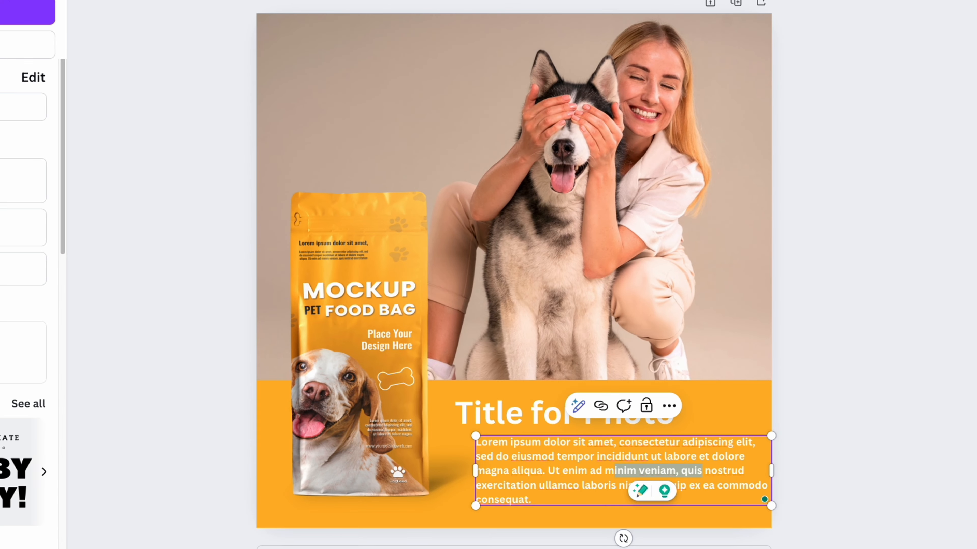
click(949, 408)
drag(714, 475, 714, 477)
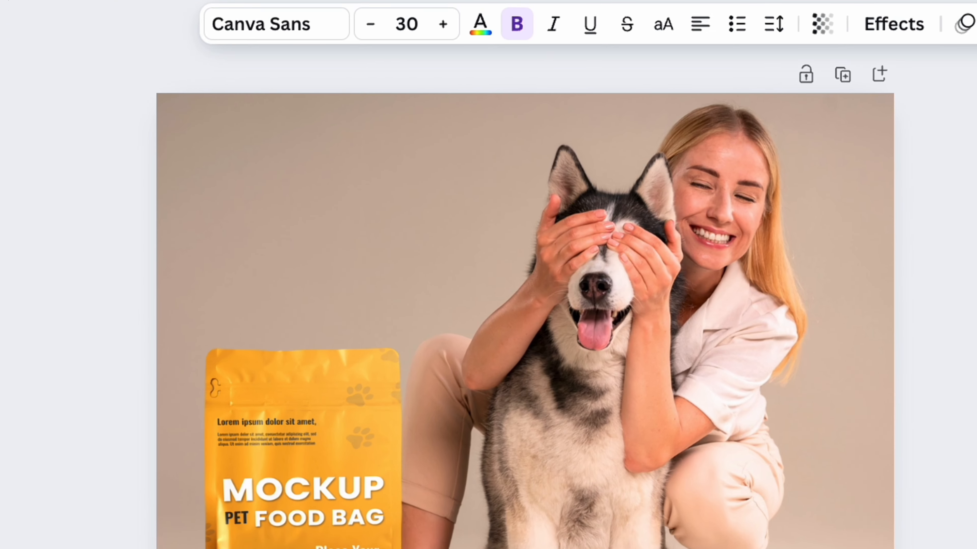
click(398, 33)
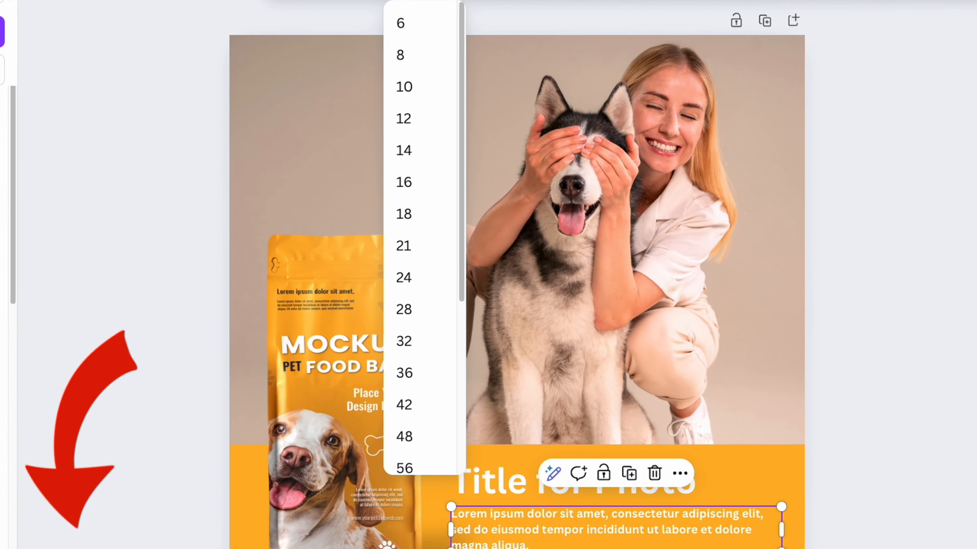
click(946, 294)
click(960, 420)
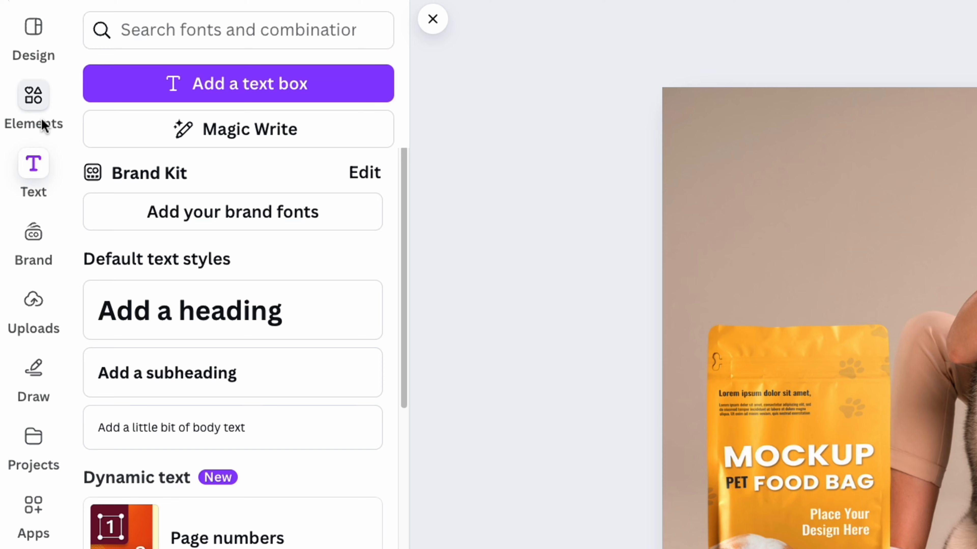
Add a many-pointed starburst shape, reduce its size, and place it over the pet food bag's upper-right corner
click(38, 111)
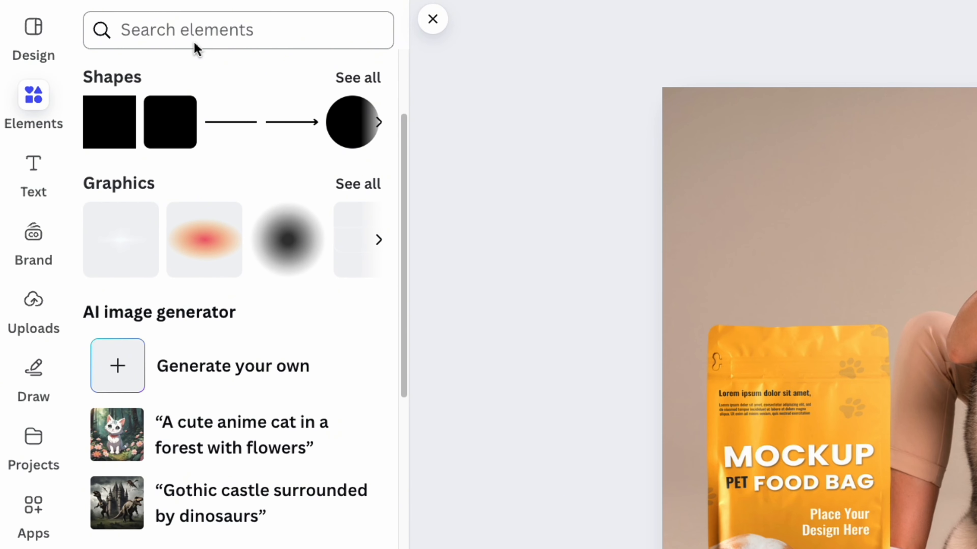
click(356, 78)
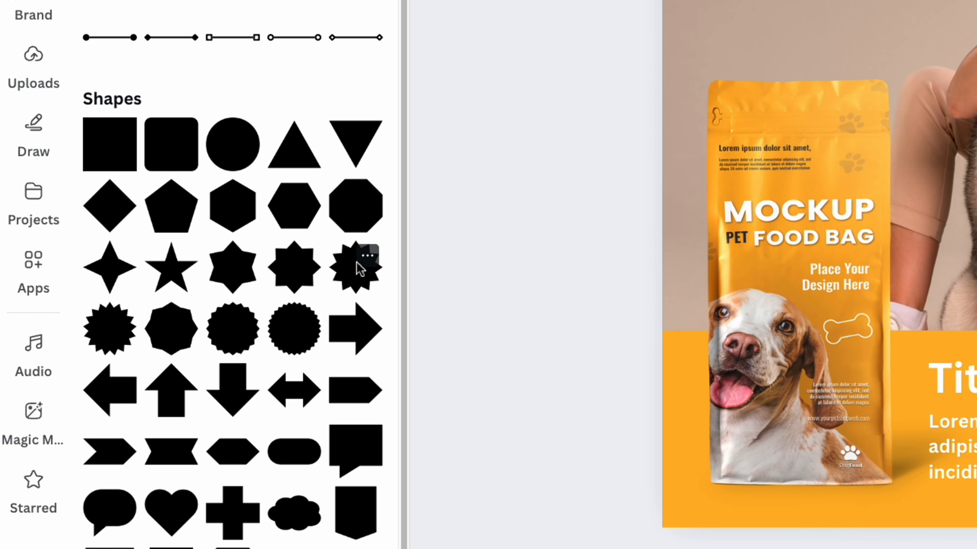
drag(360, 268, 783, 0)
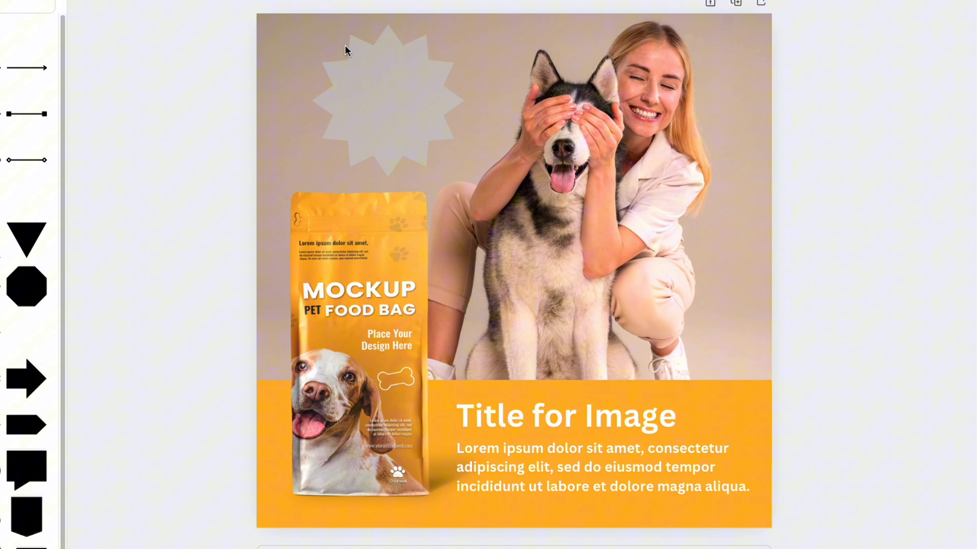
drag(348, 50, 348, 50)
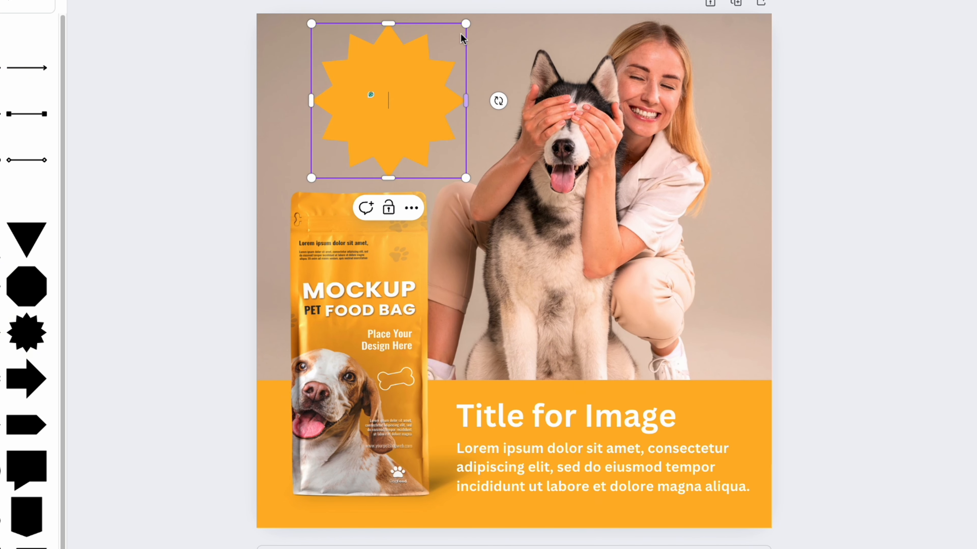
drag(466, 25, 403, 87)
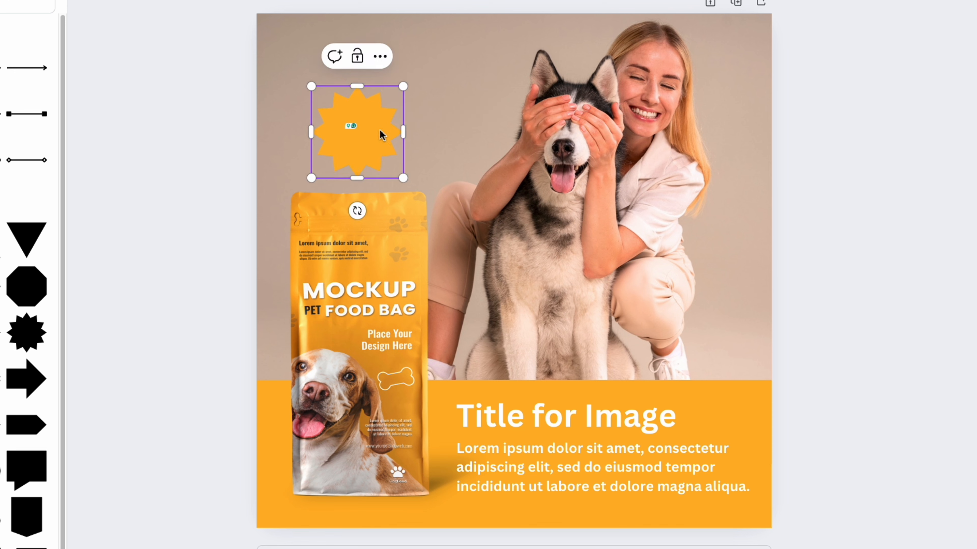
drag(382, 135, 441, 180)
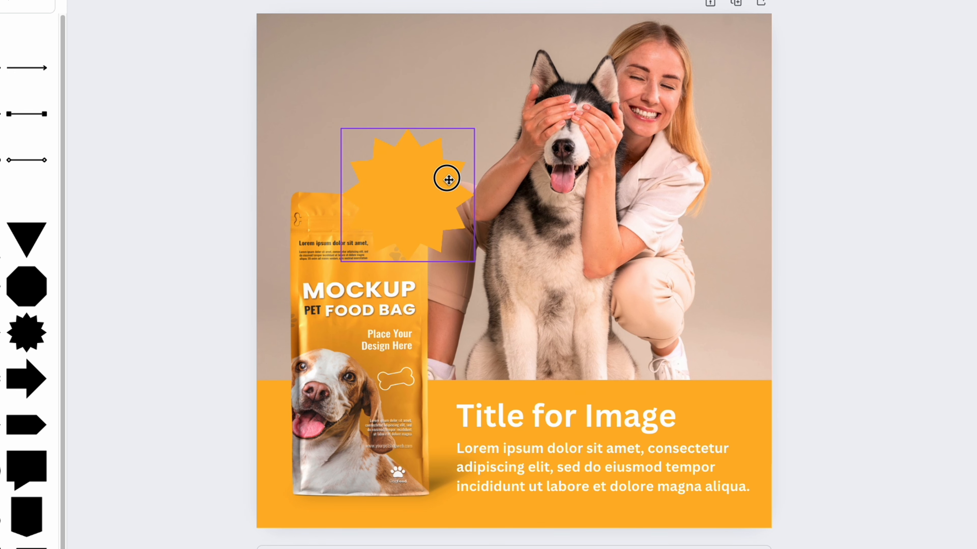
drag(449, 180, 449, 180)
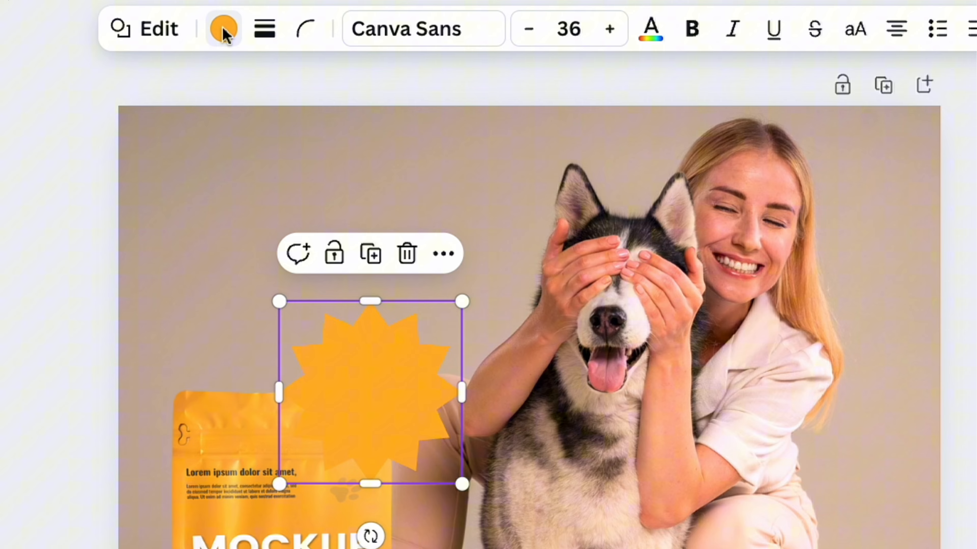
Fill the starburst with purple and add the text "NEW" inside it
click(225, 30)
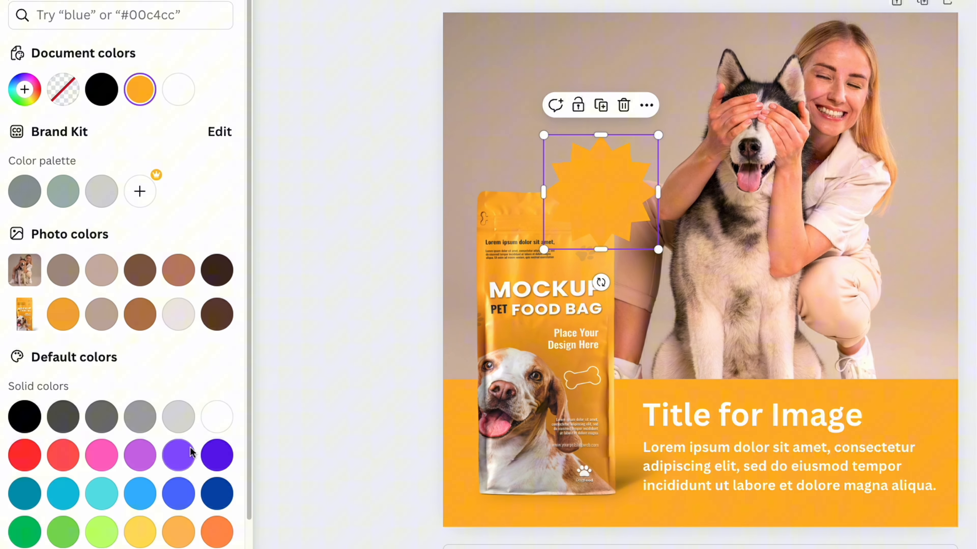
click(179, 455)
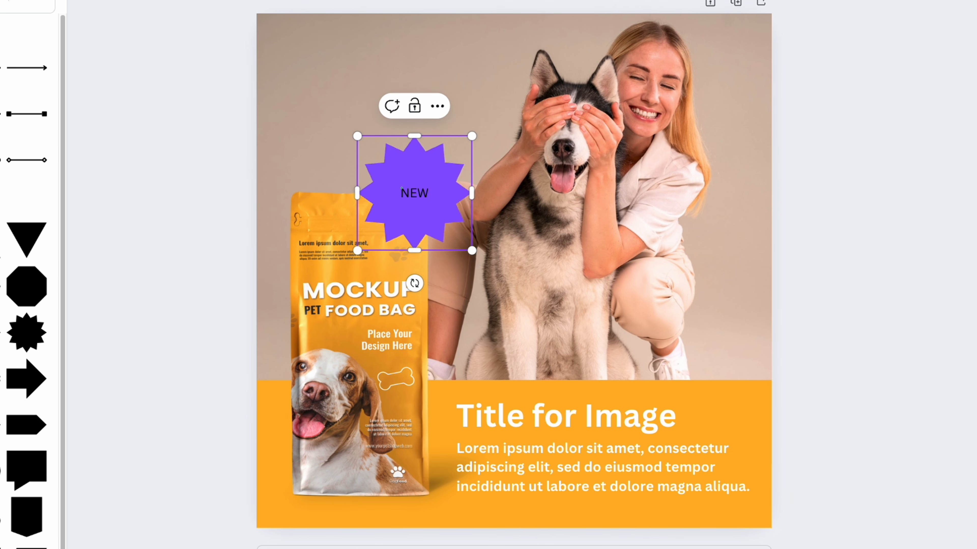
Change the starburst text to "NEW!" and make it bold, white and size 50
double_click(421, 195)
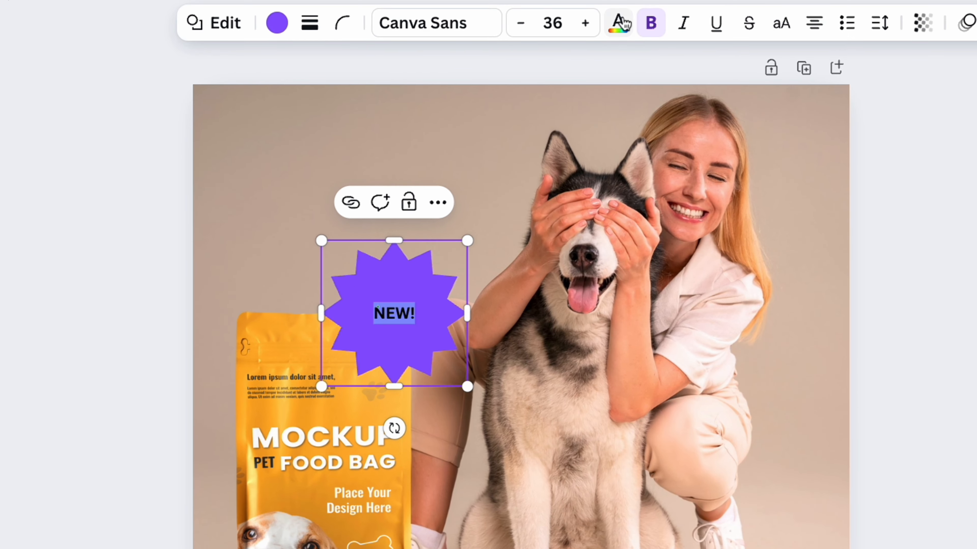
click(623, 23)
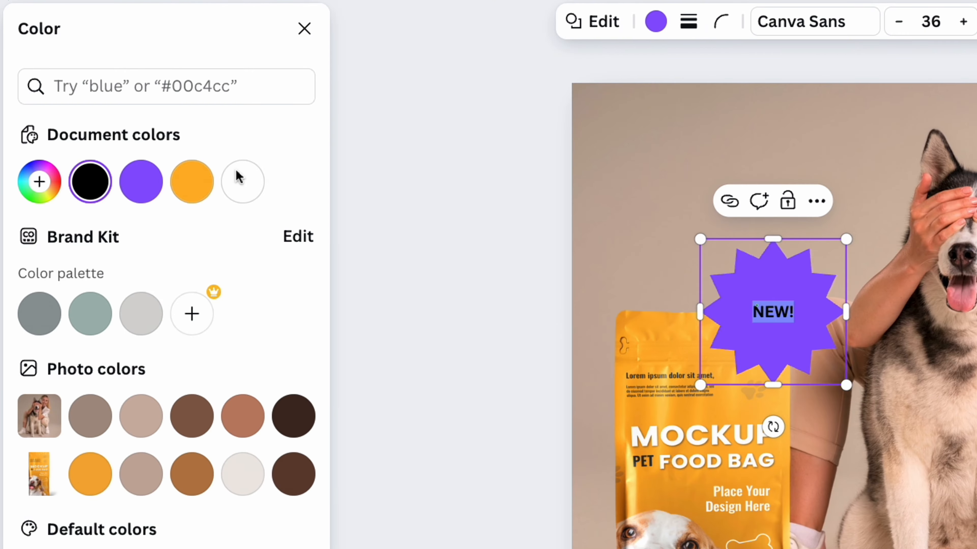
click(242, 179)
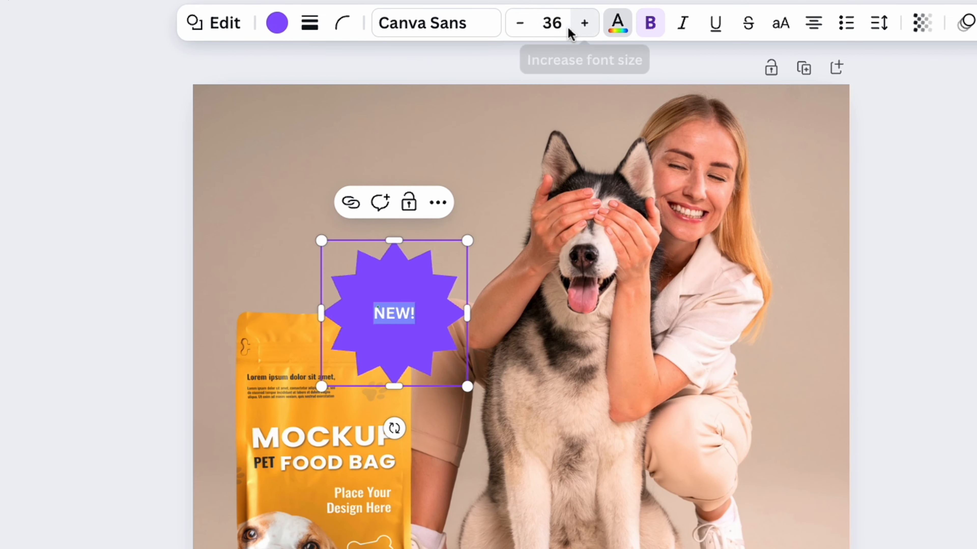
click(586, 23)
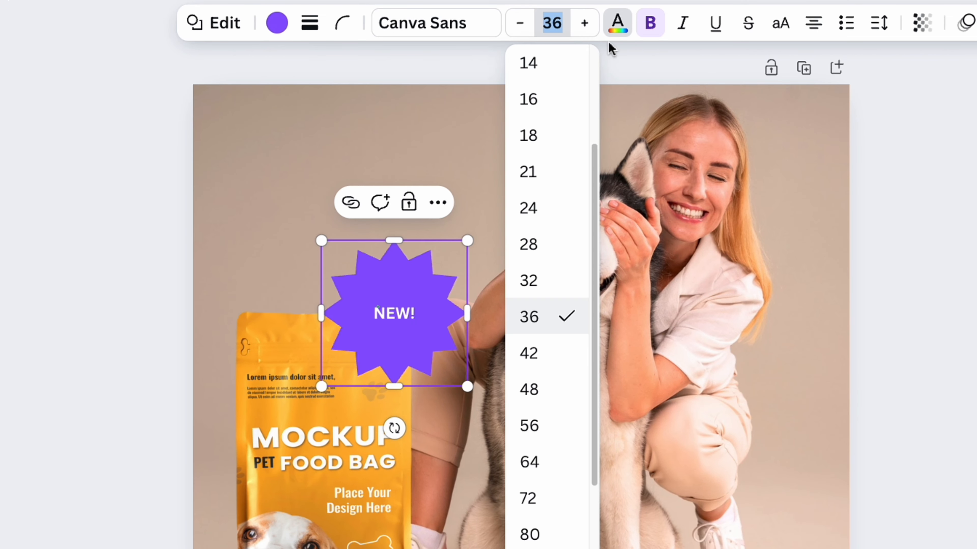
text(50)
key(Return)
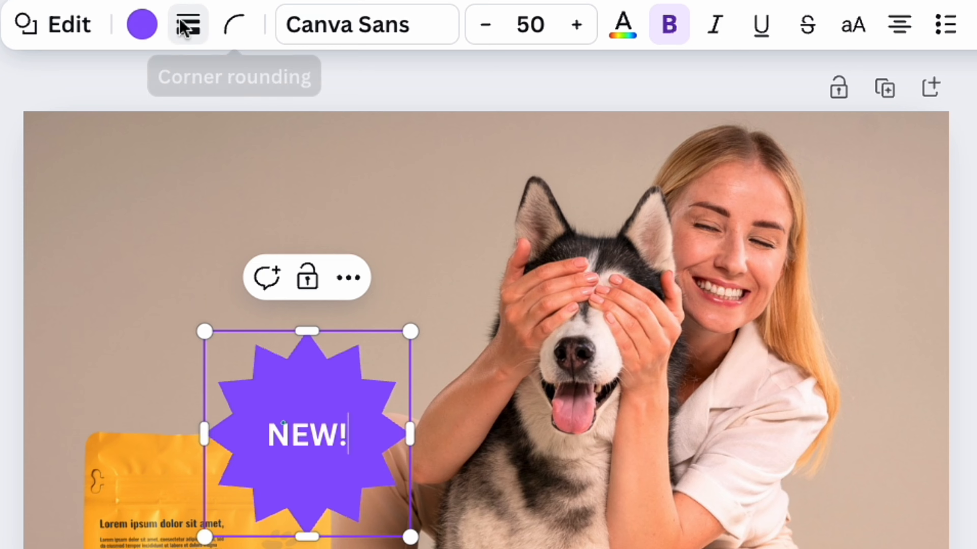
Give the starburst a solid white border with a weight of 4
click(187, 24)
click(123, 108)
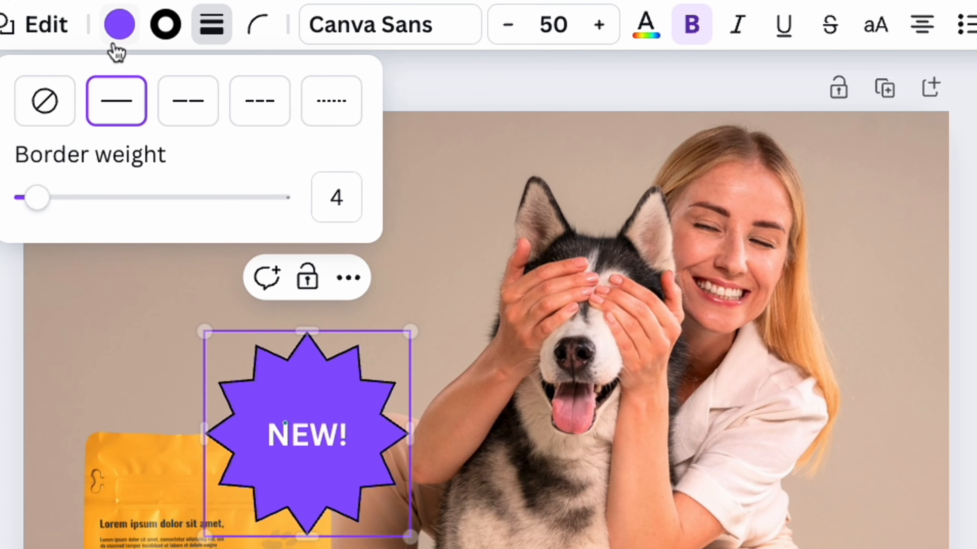
click(164, 22)
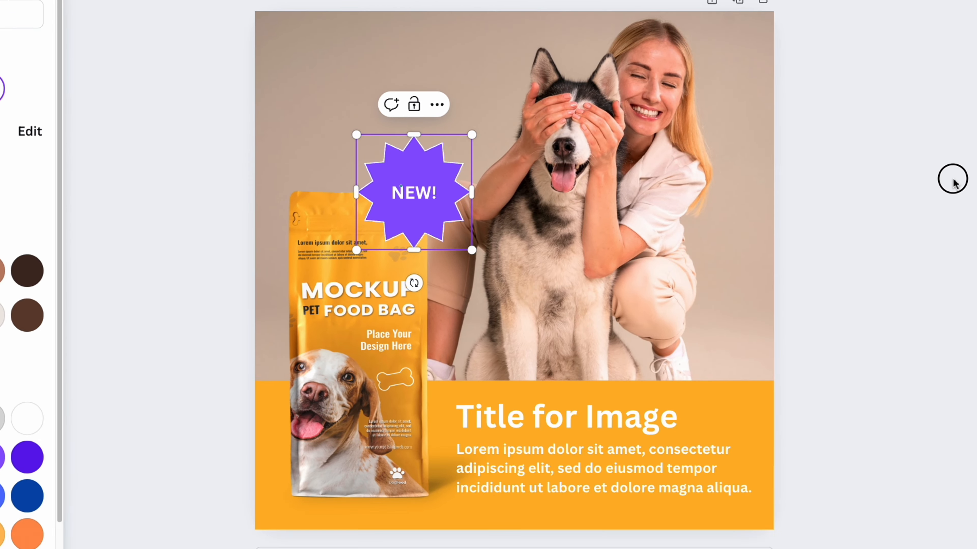
click(953, 180)
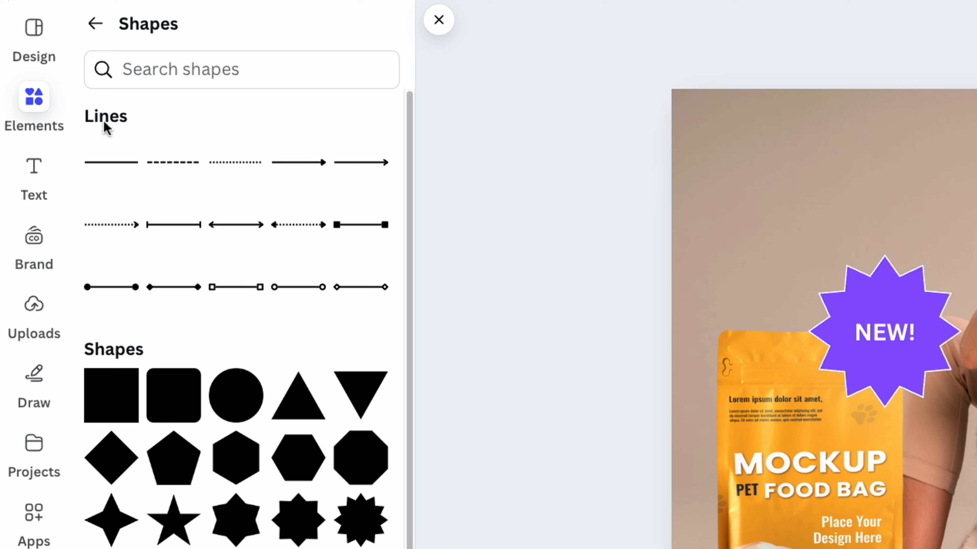
Add a cloud-shaped thought bubble graphic found by searching for "thoughts", resized and placed above the starburst beside the husky's head
click(96, 33)
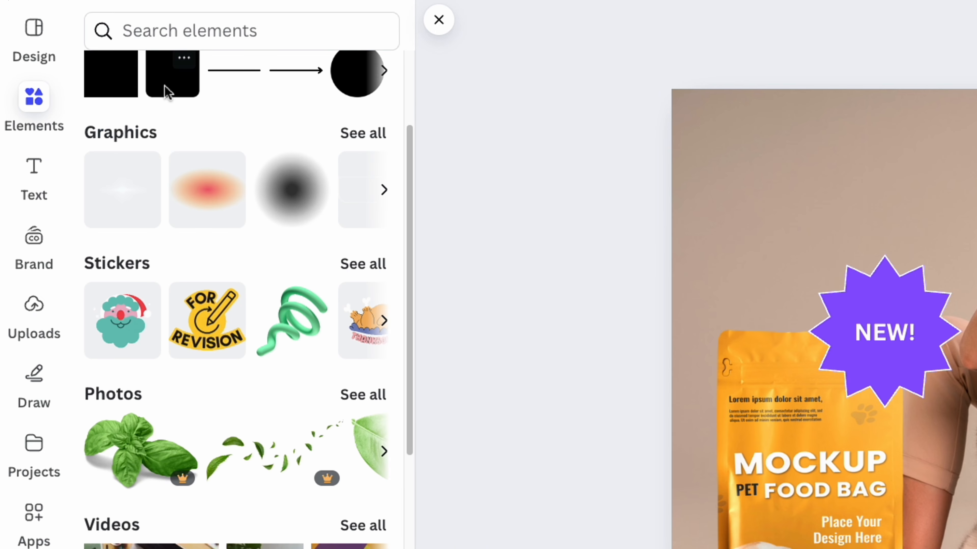
click(175, 32)
text(thoughts)
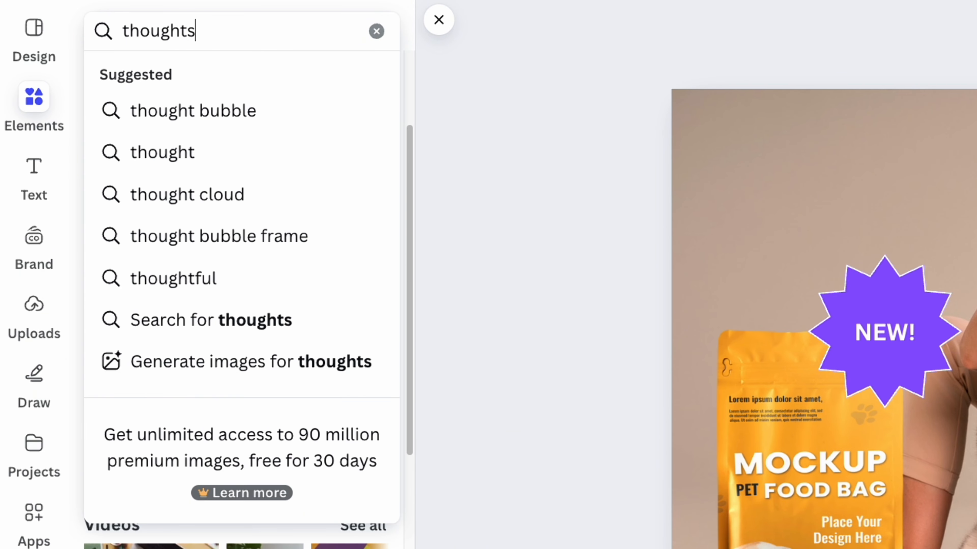
key(Return)
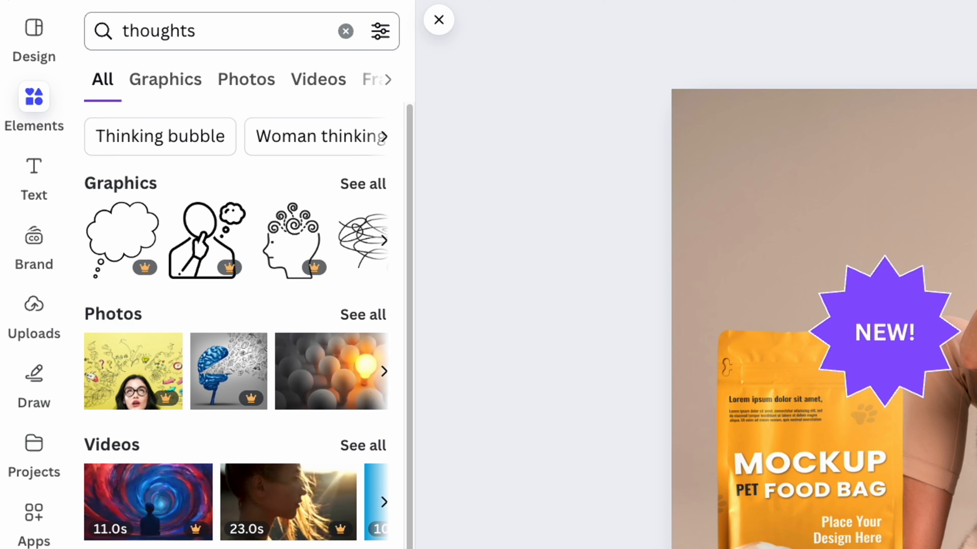
click(348, 186)
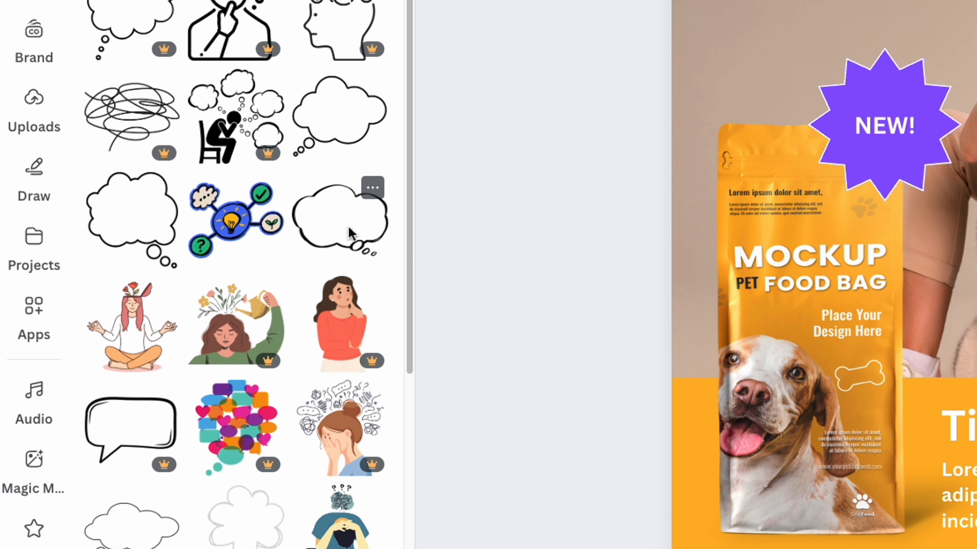
drag(332, 211, 976, 0)
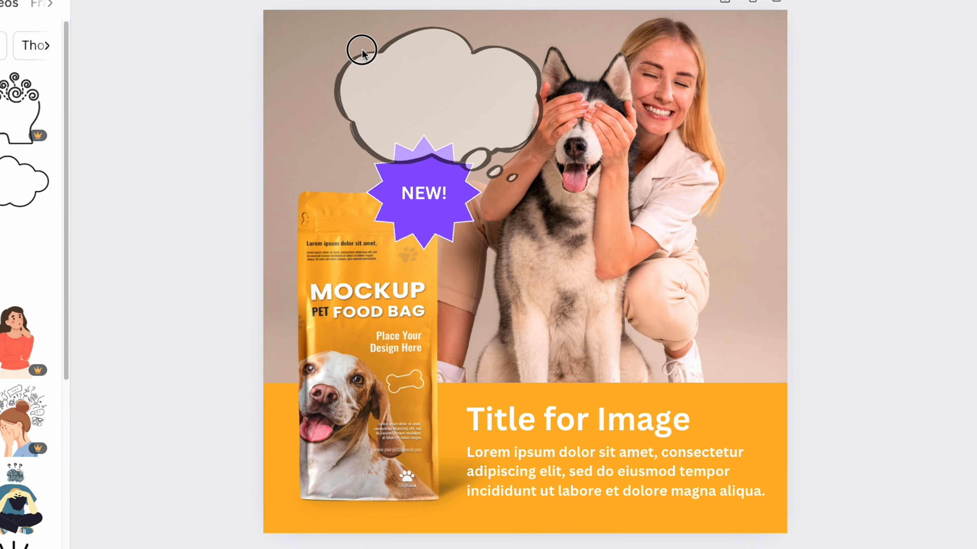
drag(537, 24, 449, 91)
drag(401, 131, 543, 20)
drag(519, 50, 497, 54)
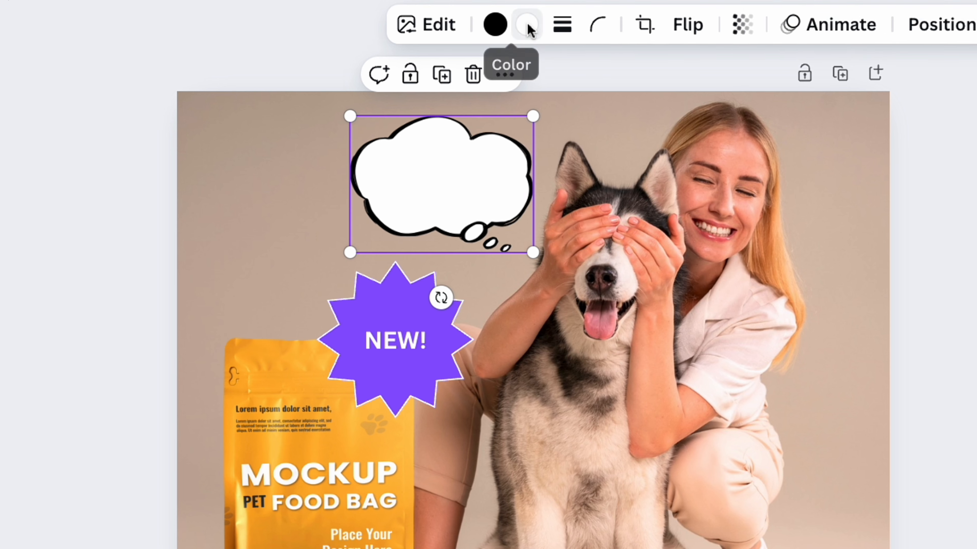
Recolor the thought bubble with the design's orange as its fill and white as its outline
click(525, 25)
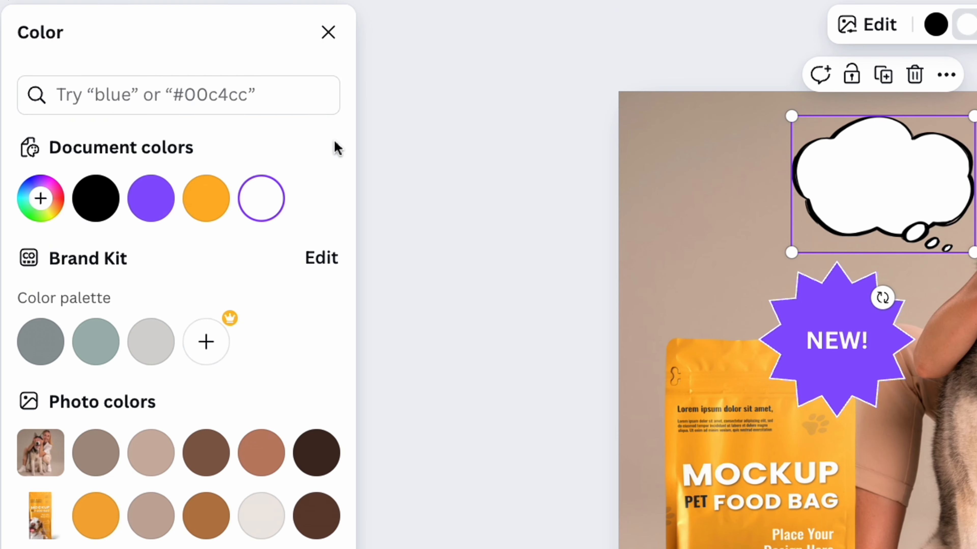
click(208, 199)
click(935, 24)
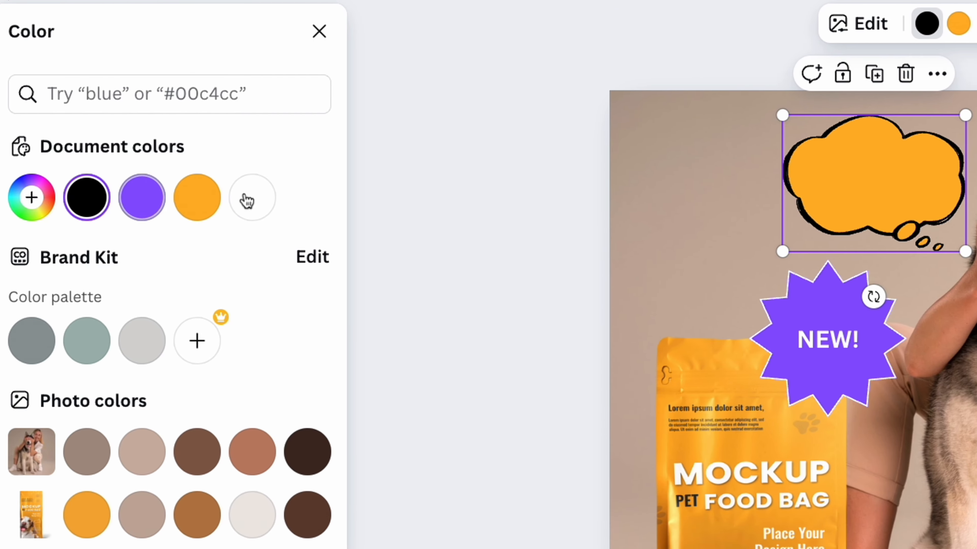
click(247, 200)
click(404, 225)
Add a heading to the design with the text "YUUUUM!"
click(42, 212)
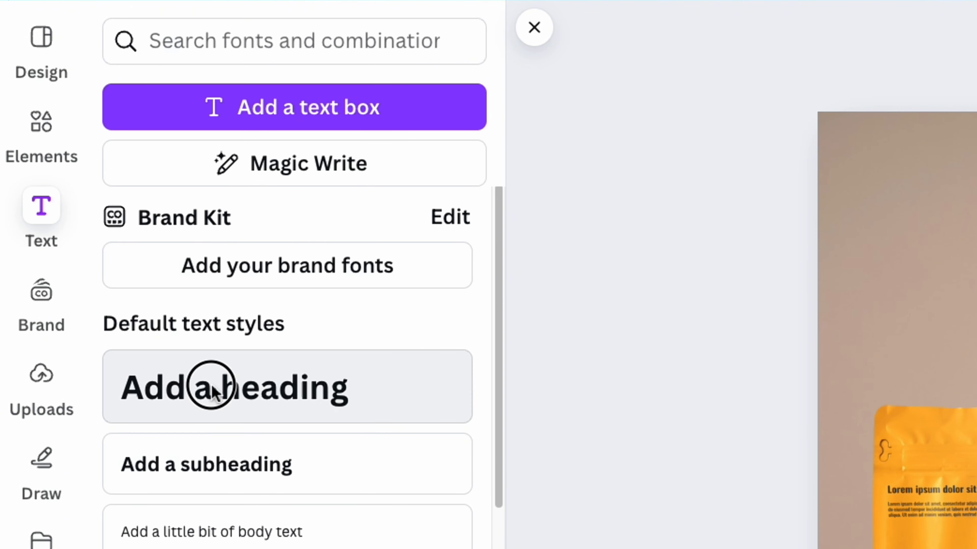
click(211, 389)
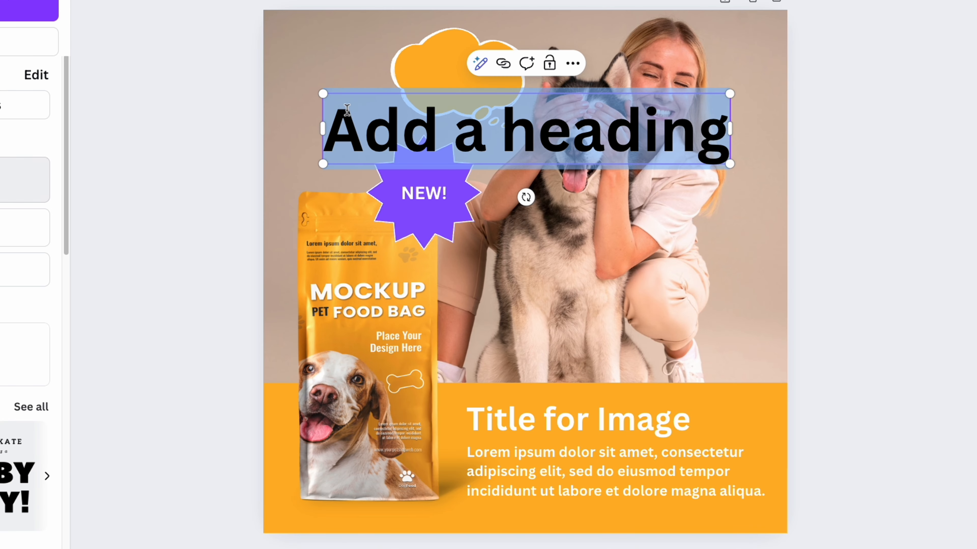
text(YUUUUM!)
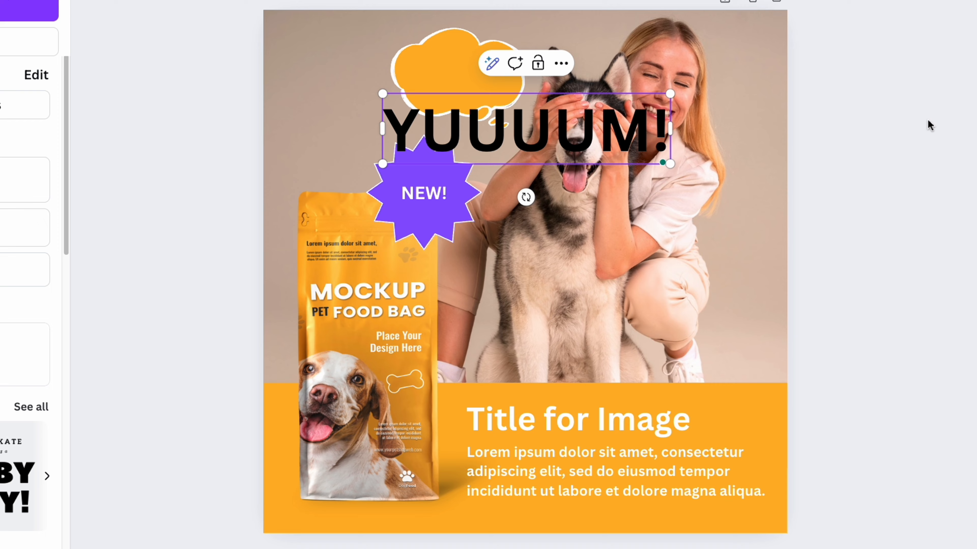
key(Escape)
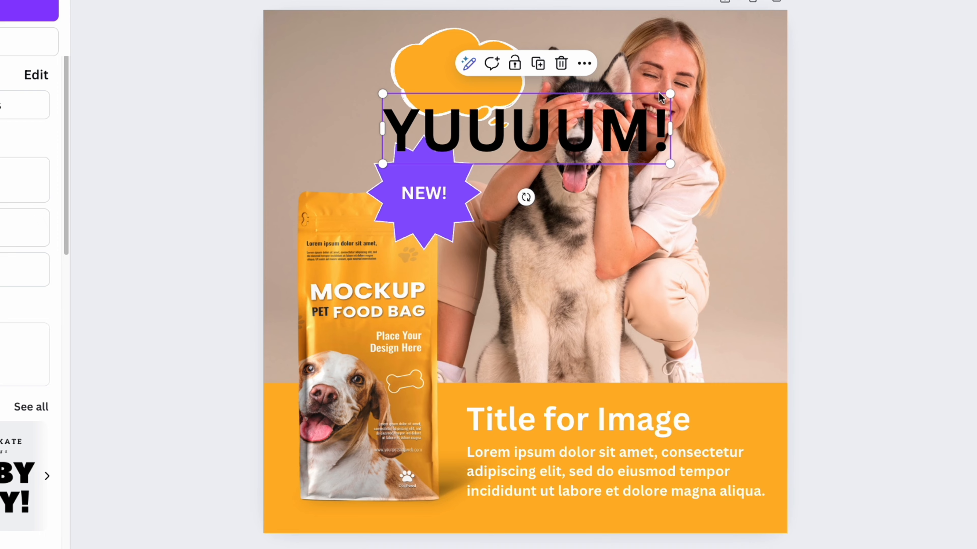
Shrink the "YUUUUM!" heading to fit centered inside the thought bubble and color it white
drag(670, 94, 474, 132)
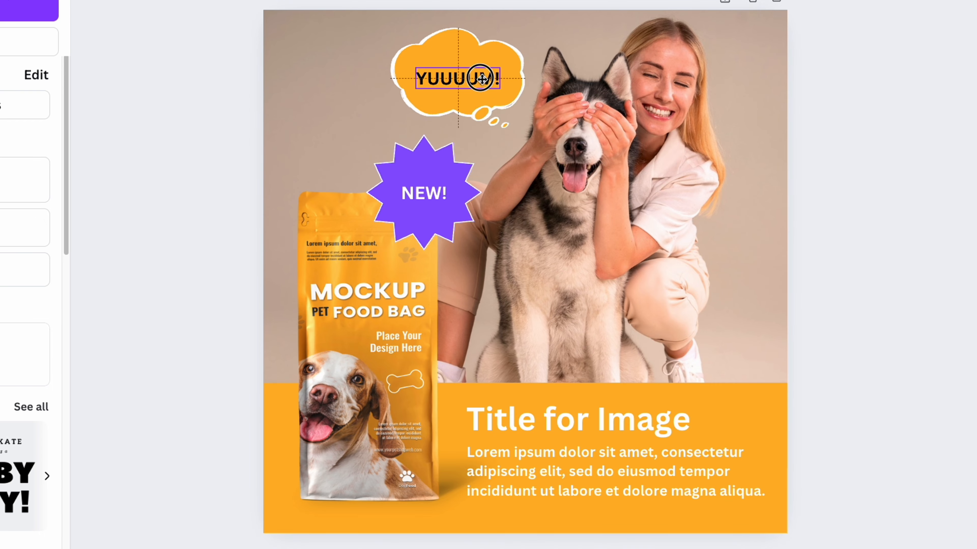
drag(480, 80, 478, 74)
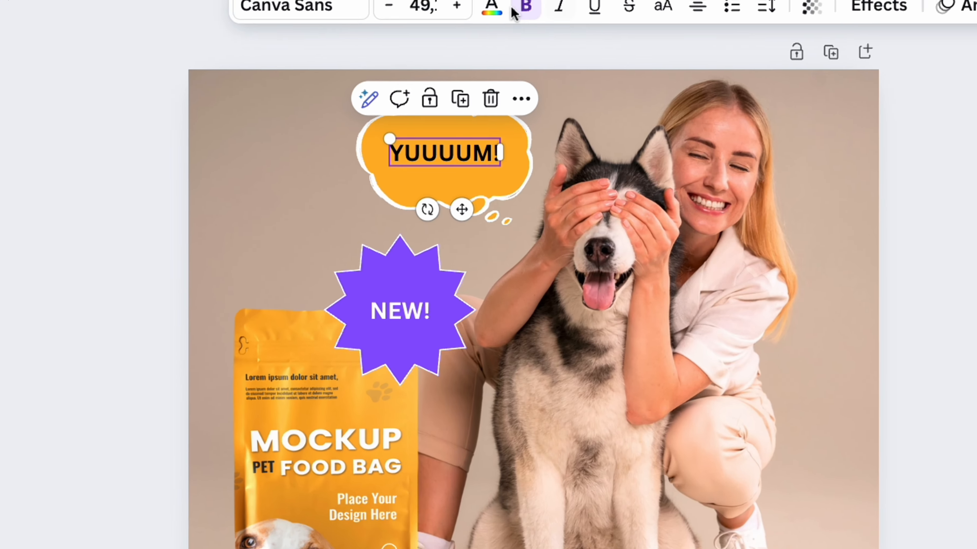
click(488, 27)
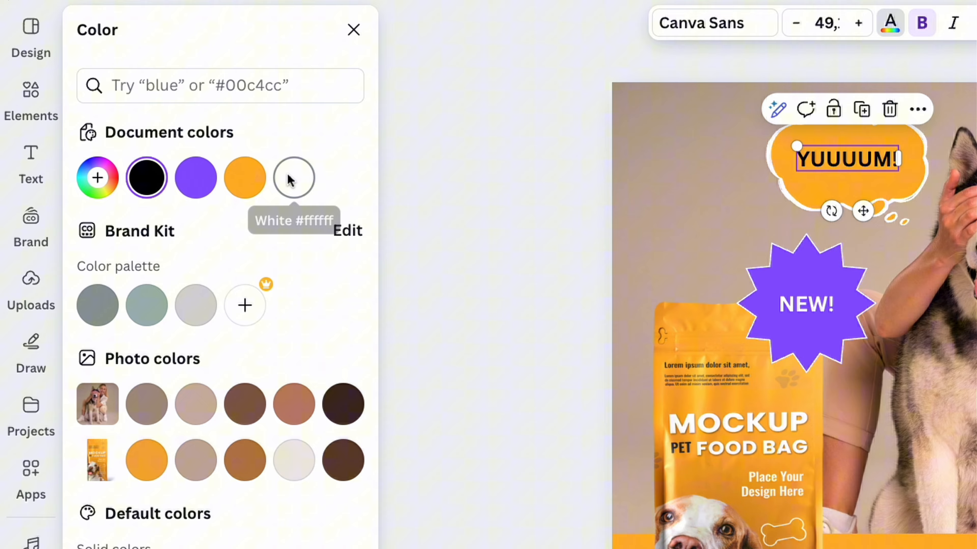
click(291, 181)
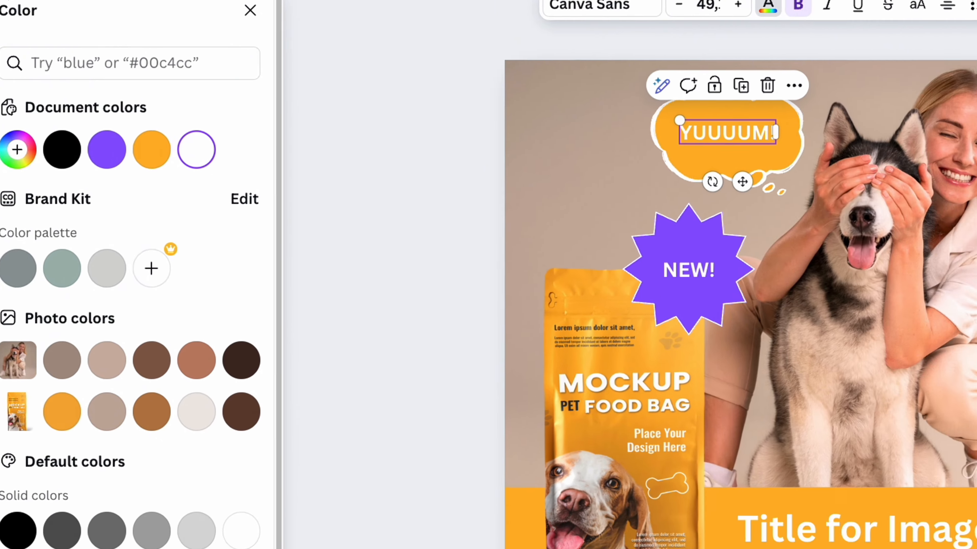